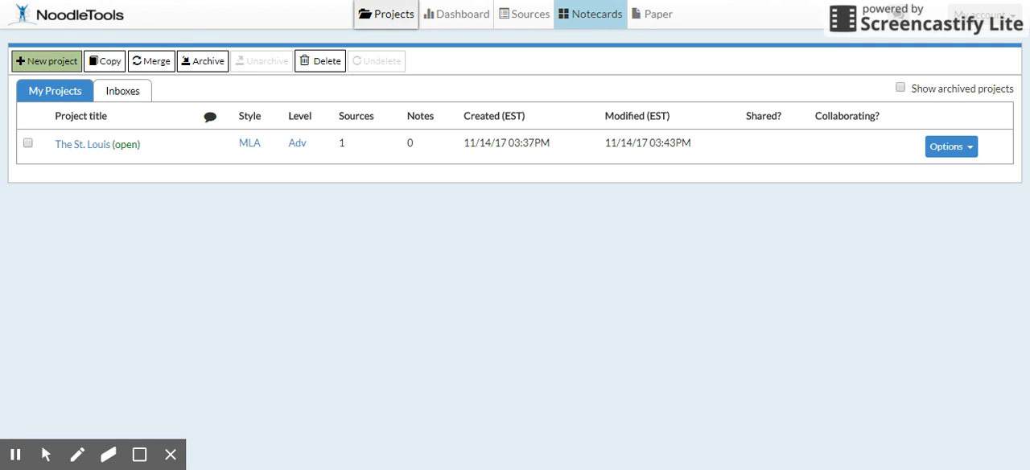
Step: Open the St. Louis project's notecards and rename the outline's first topic as "Introduction"
click(588, 16)
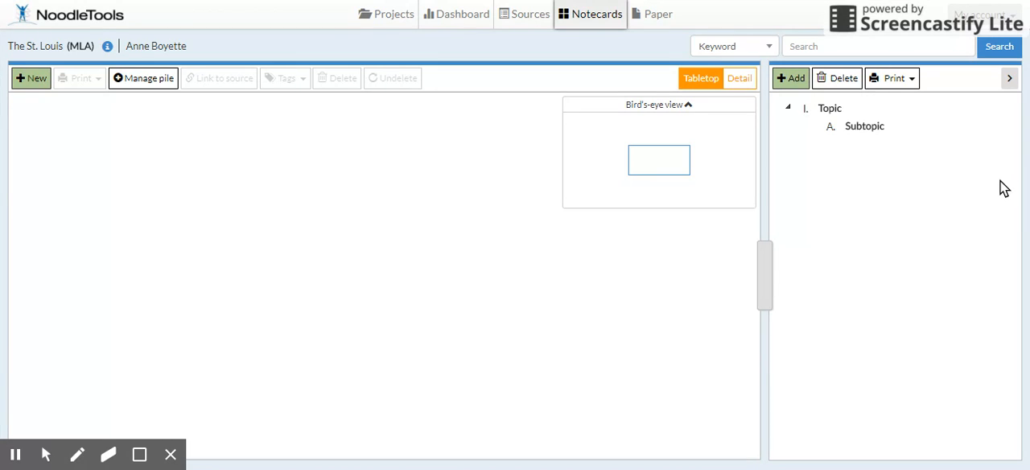
click(832, 109)
click(862, 129)
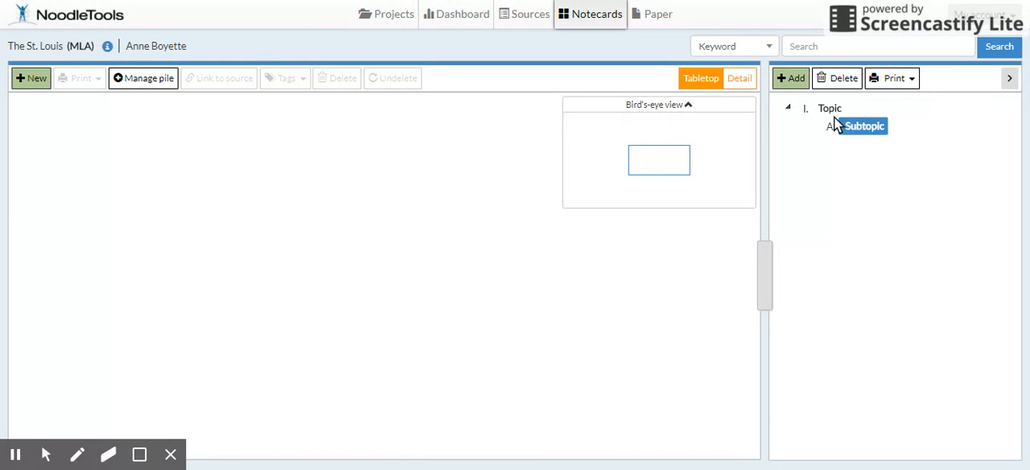
click(831, 113)
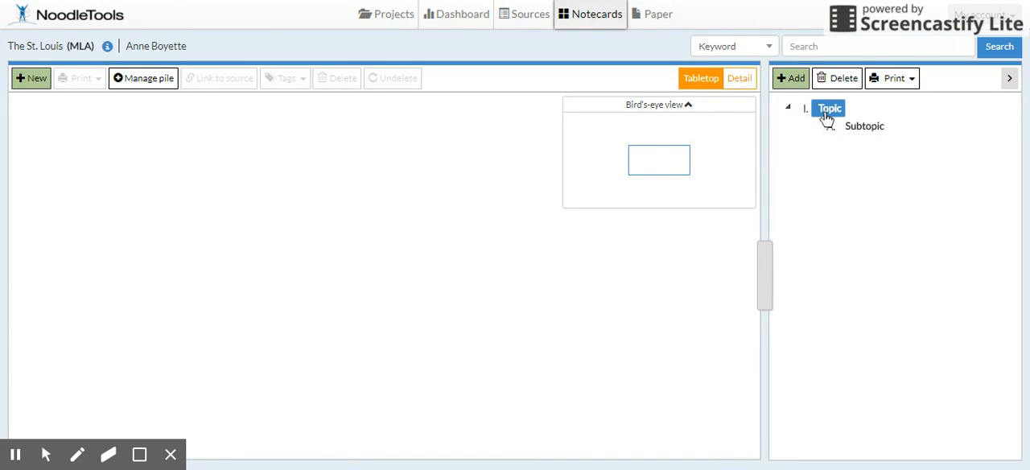
right_click(829, 113)
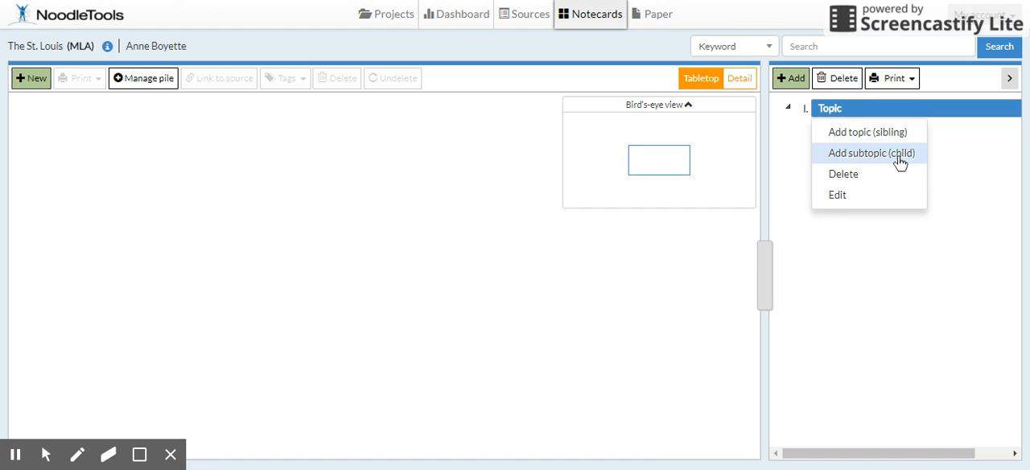
click(837, 195)
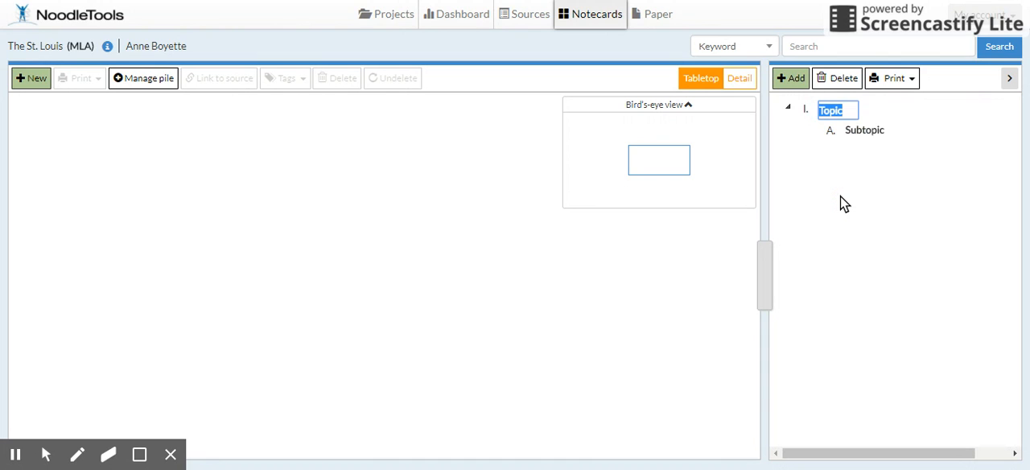
key(BackSpace)
text(Intr)
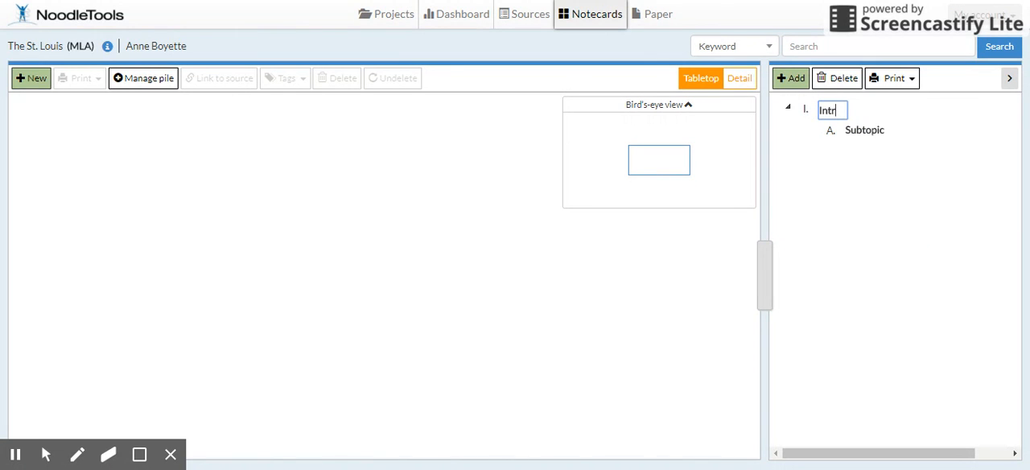
text(oduction)
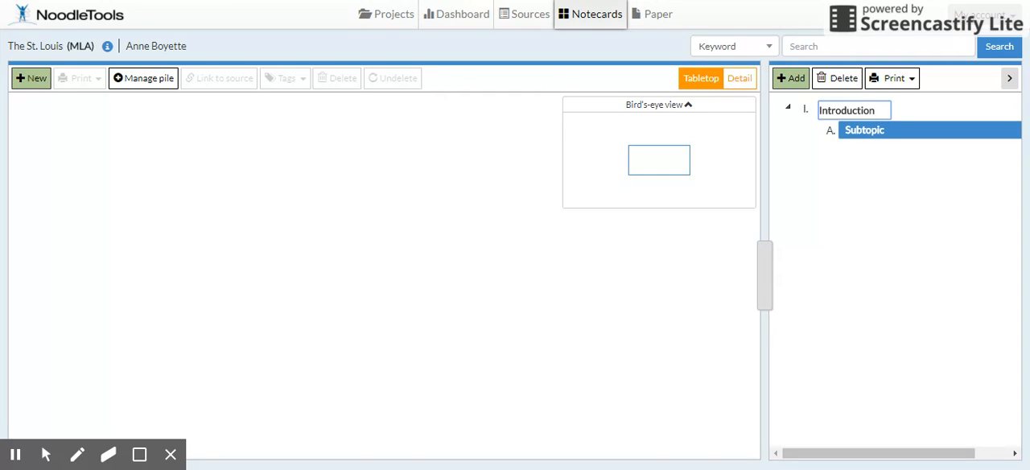
Step: Rename the default subtopic under Introduction as "Overview"
click(863, 130)
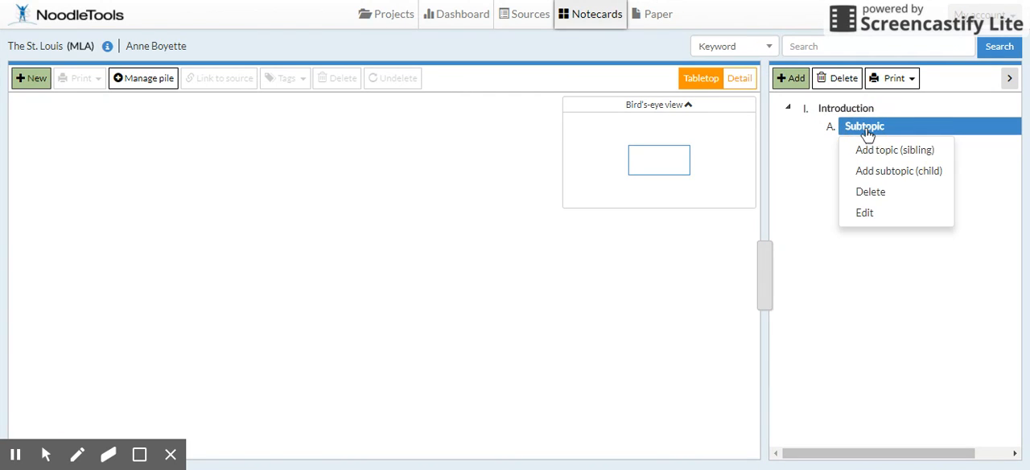
click(861, 211)
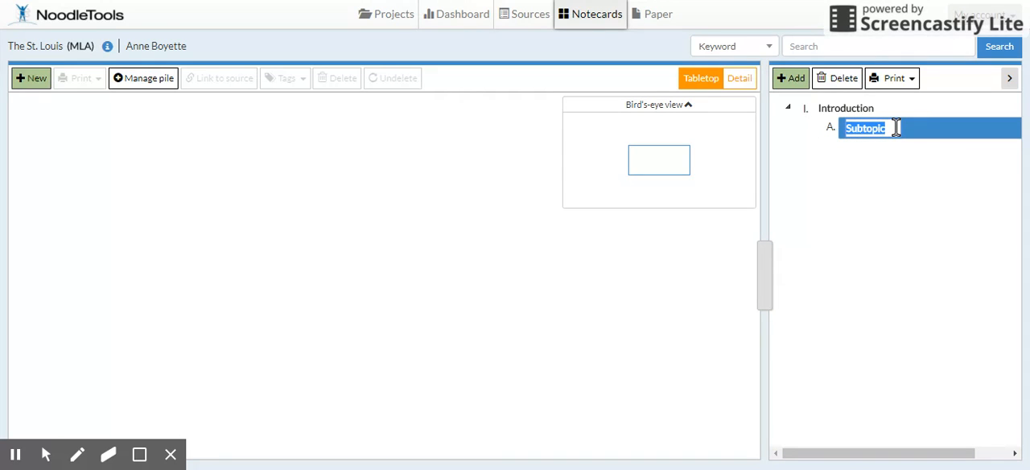
text(Overview)
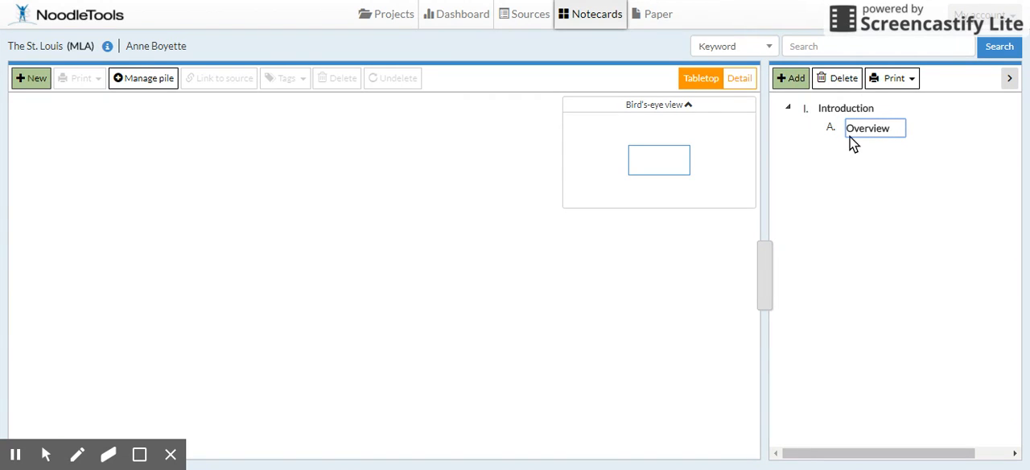
Step: Add a sibling entry after Overview under Introduction and name it "Thesis statement"
click(875, 128)
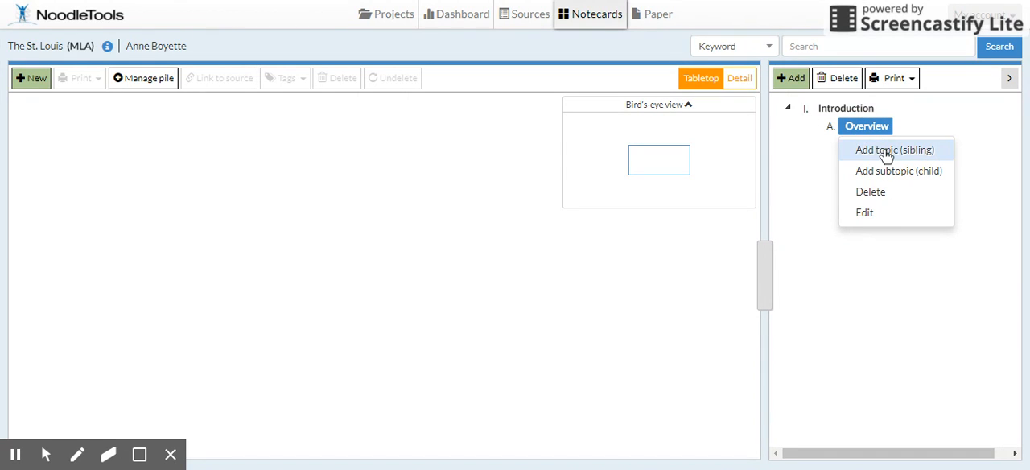
click(885, 152)
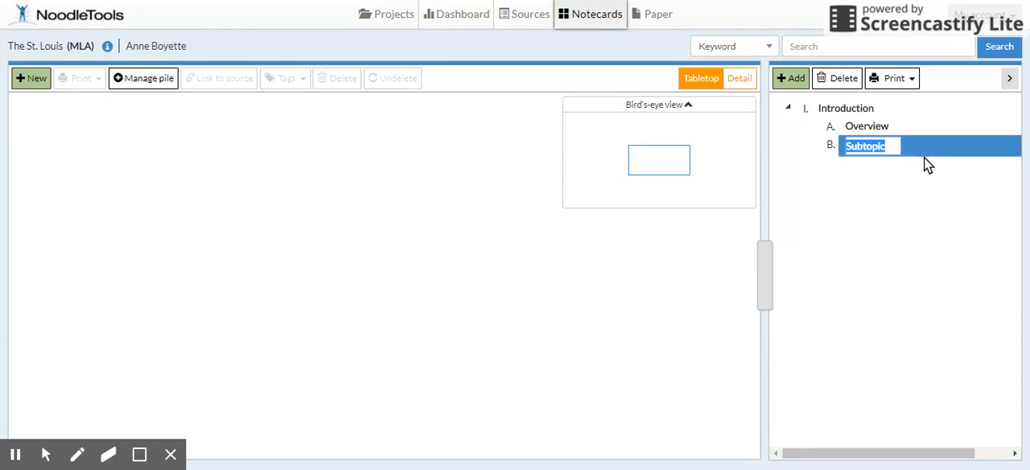
right_click(877, 146)
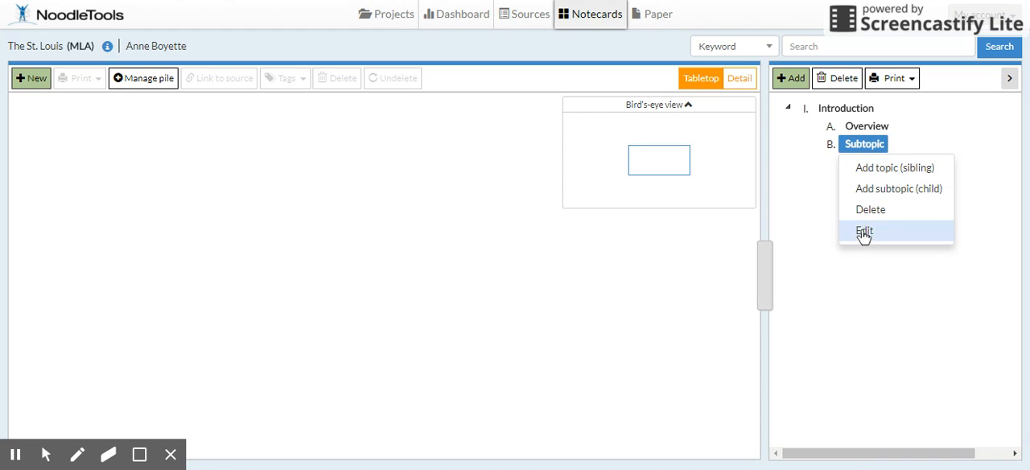
click(875, 148)
click(876, 148)
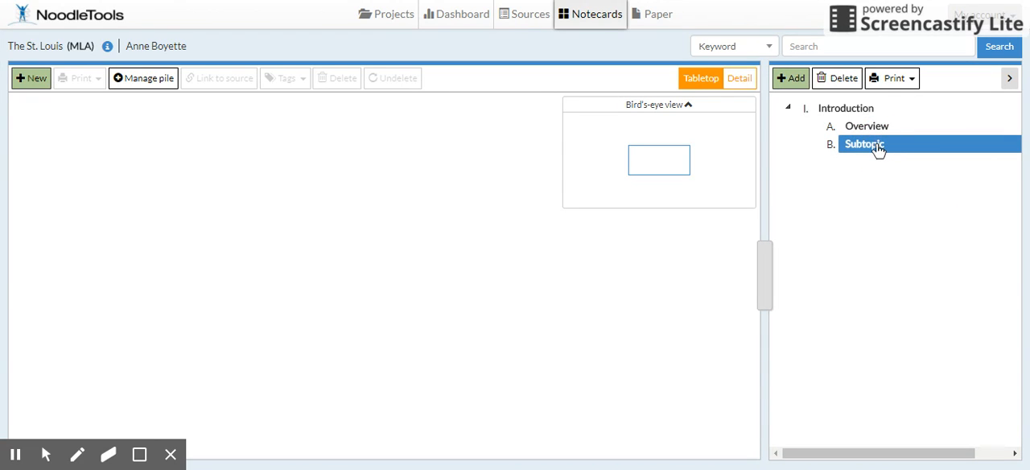
right_click(877, 148)
click(869, 232)
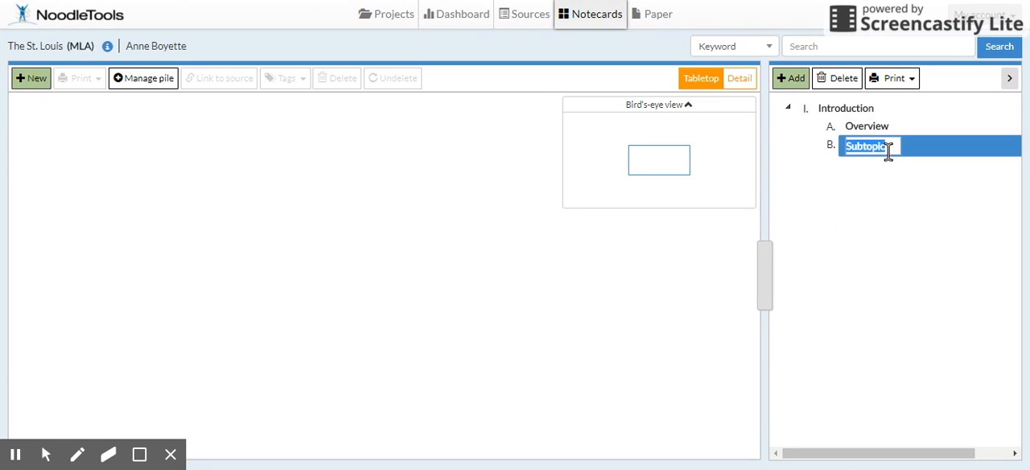
key(BackSpace)
text(Thesis)
key(BackSpace)
key(BackSpace)
key(BackSpace)
key(BackSpace)
key(BackSpace)
key(BackSpace)
key(BackSpace)
key(BackSpace)
key(BackSpace)
key(BackSpace)
key(BackSpace)
key(BackSpace)
key(BackSpace)
key(BackSpace)
text(Thesis statement)
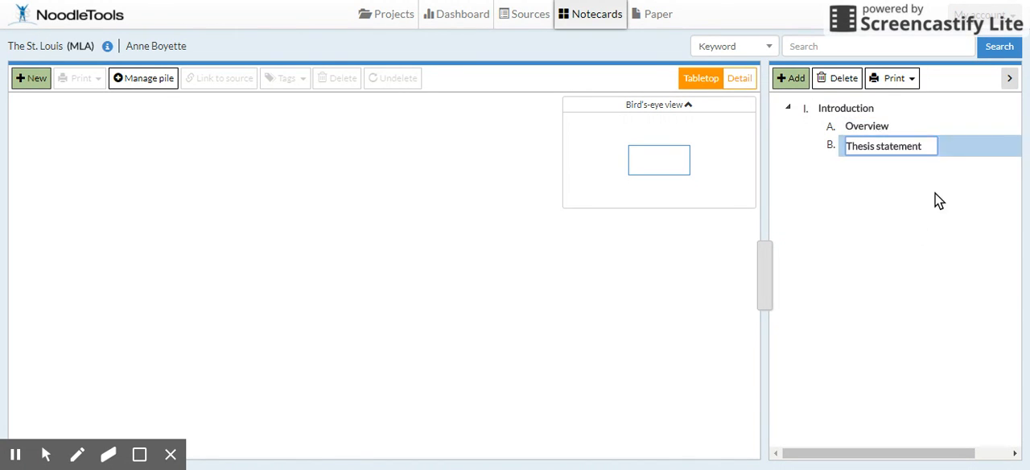
Step: Add a second main topic to the outline as a sibling of Introduction
click(789, 80)
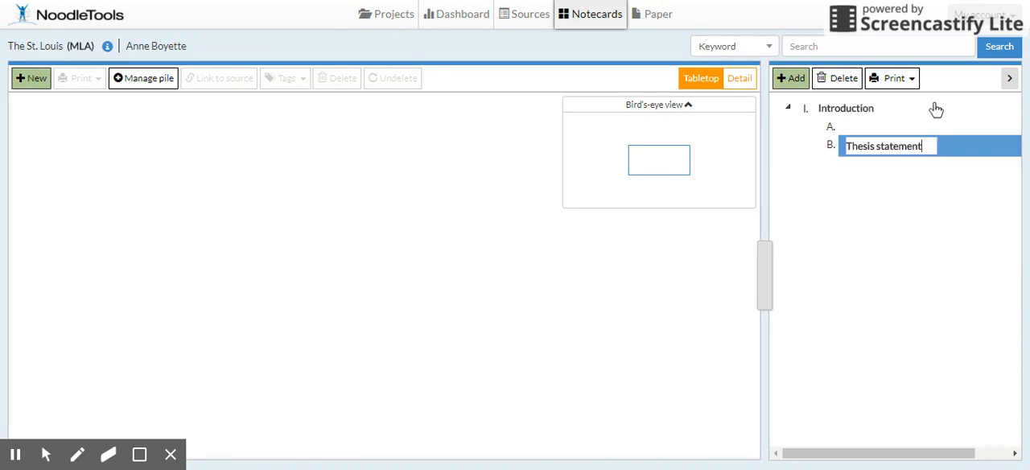
right_click(824, 114)
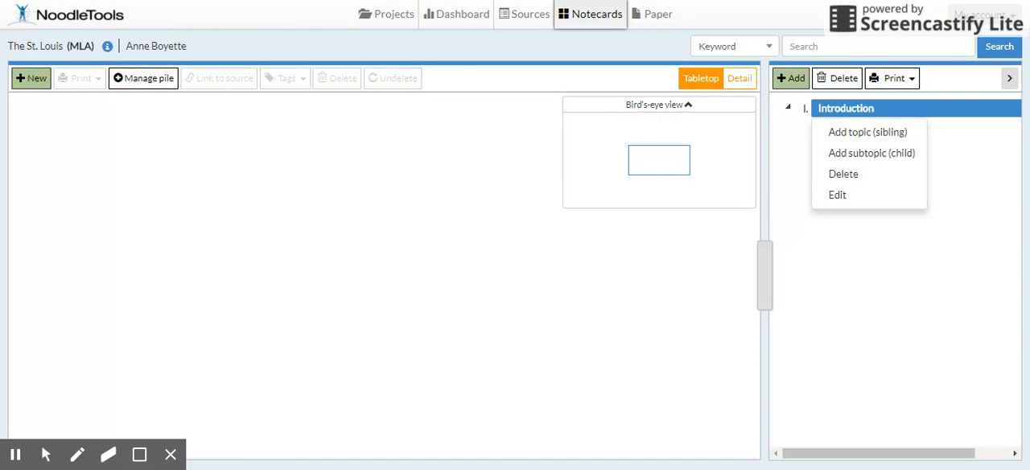
click(846, 133)
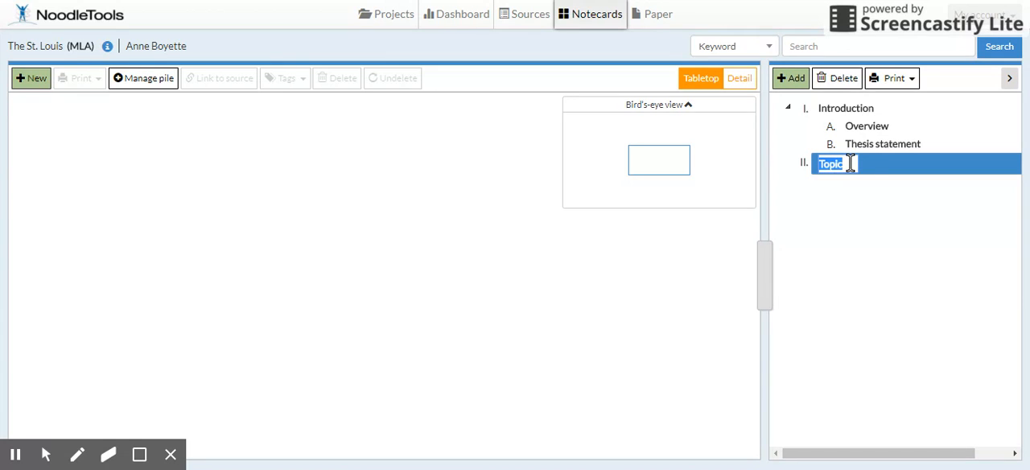
Step: Rename main topic II in the outline as "Preparation for leaving Germany"
click(850, 164)
click(848, 251)
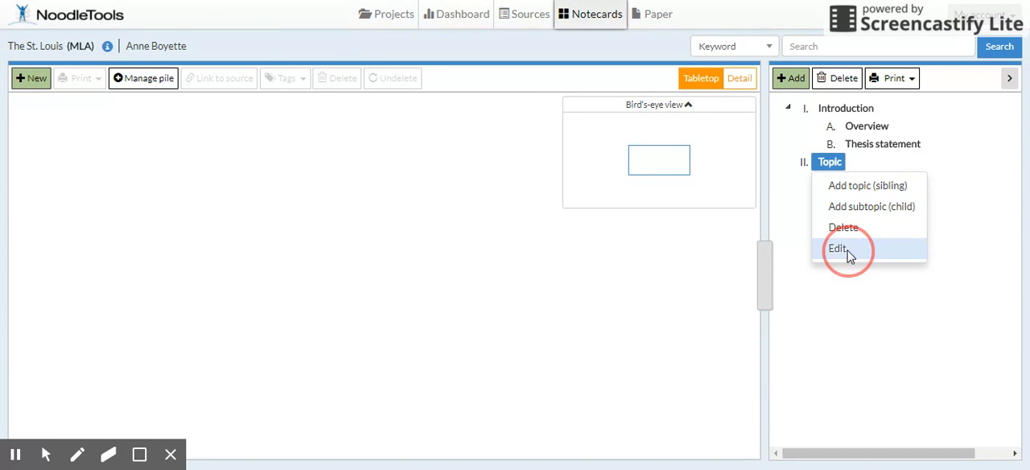
click(841, 163)
click(841, 163)
click(839, 249)
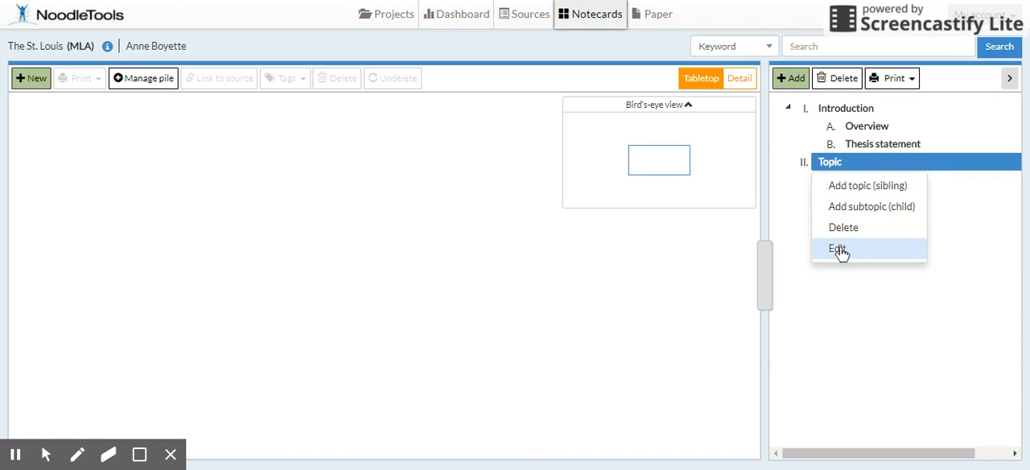
key(BackSpace)
click(854, 165)
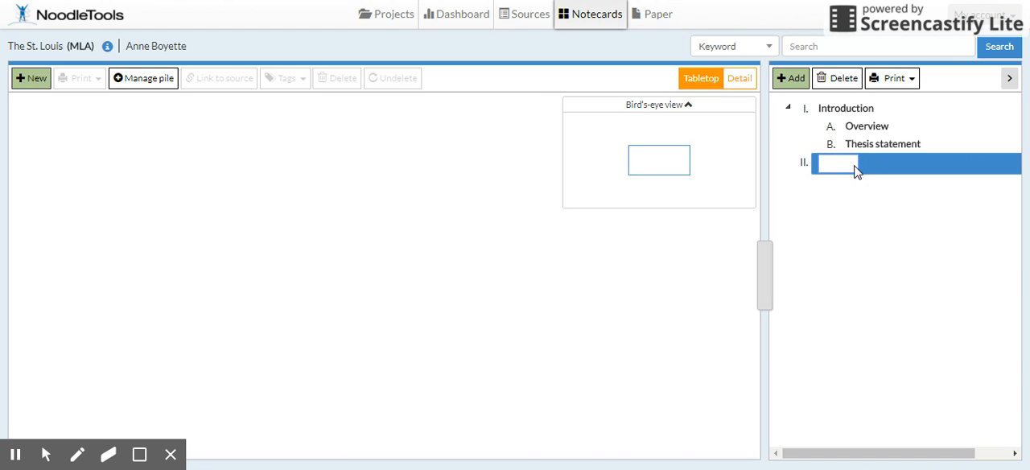
text(TopicPrep)
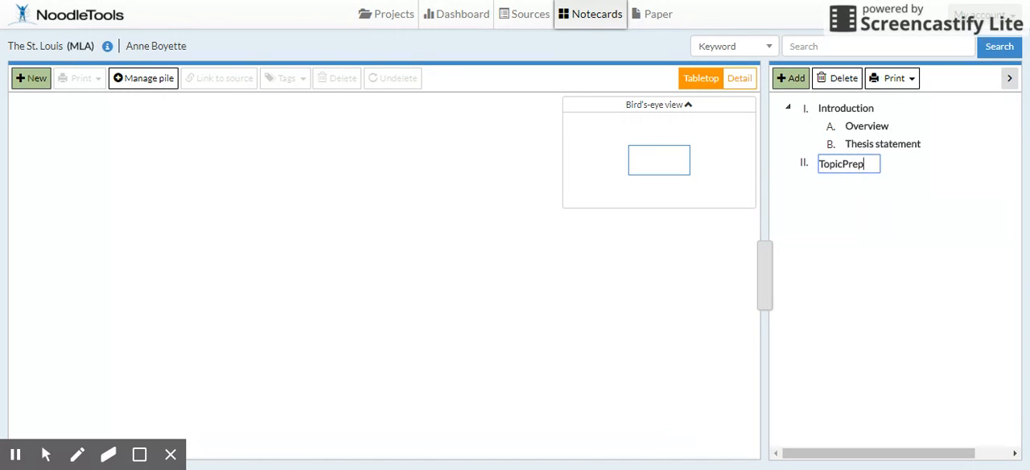
key(BackSpace)
key(BackSpace)
key(BackSpace)
key(BackSpace)
key(BackSpace)
key(BackSpace)
key(BackSpace)
key(BackSpace)
text(Preparatio)
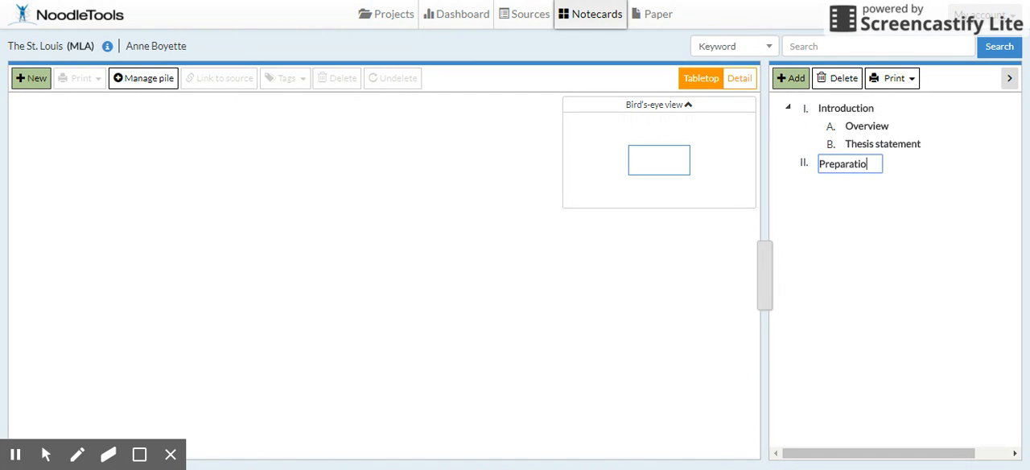
text(n for leaving G)
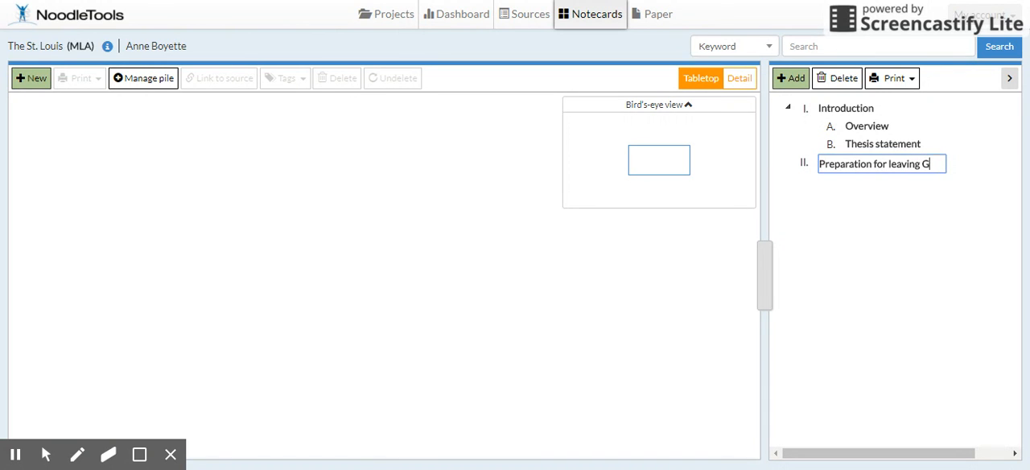
text(ermany)
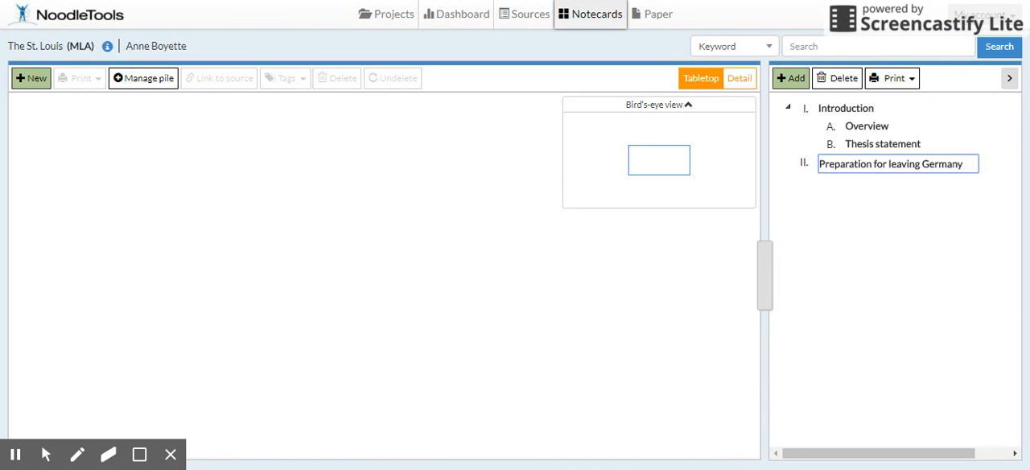
Step: Add a subtopic named "Reasons for leaving" under Preparation for leaving Germany
click(869, 170)
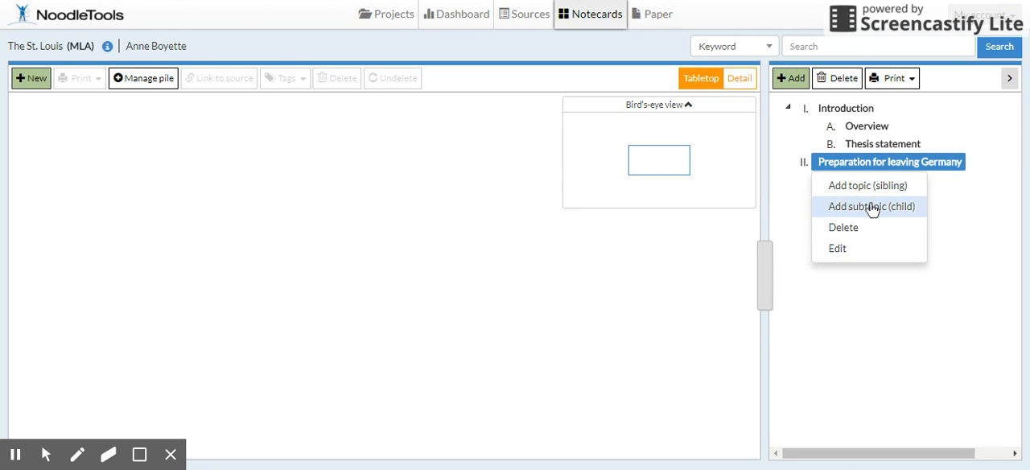
click(871, 206)
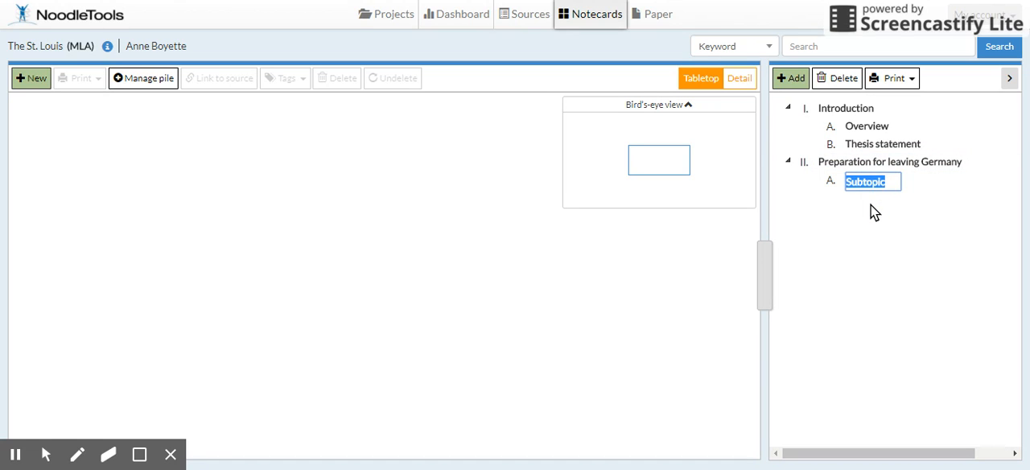
text(Rea)
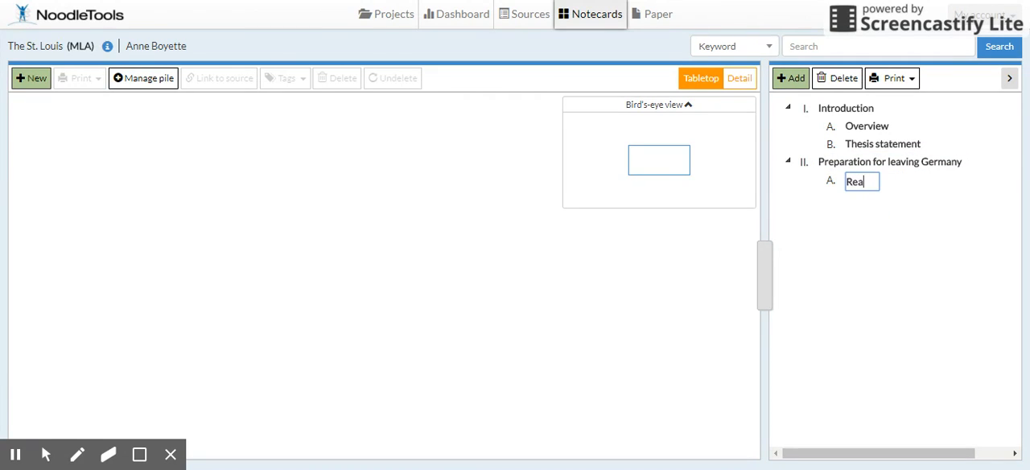
text(sons for leaving)
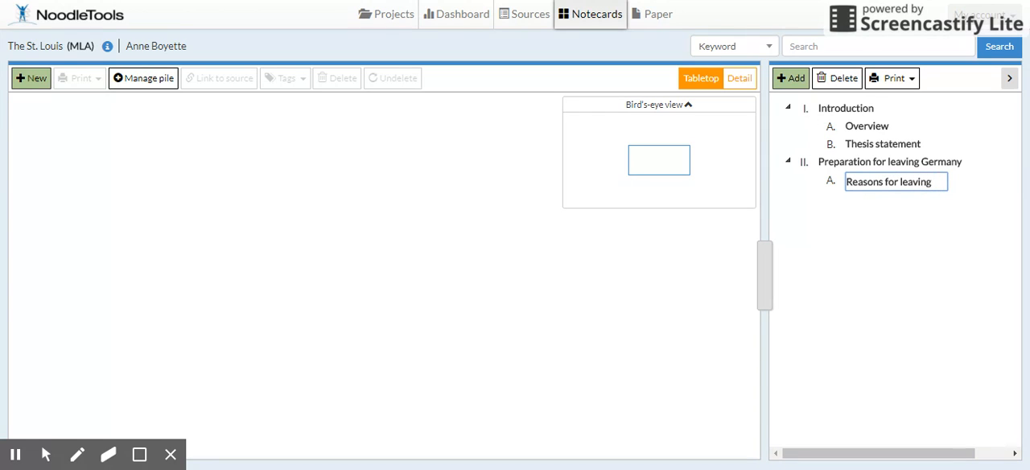
key(Return)
Step: Add a sibling entry after Reasons for leaving and name it "Obtaining Cuban visas"
click(880, 181)
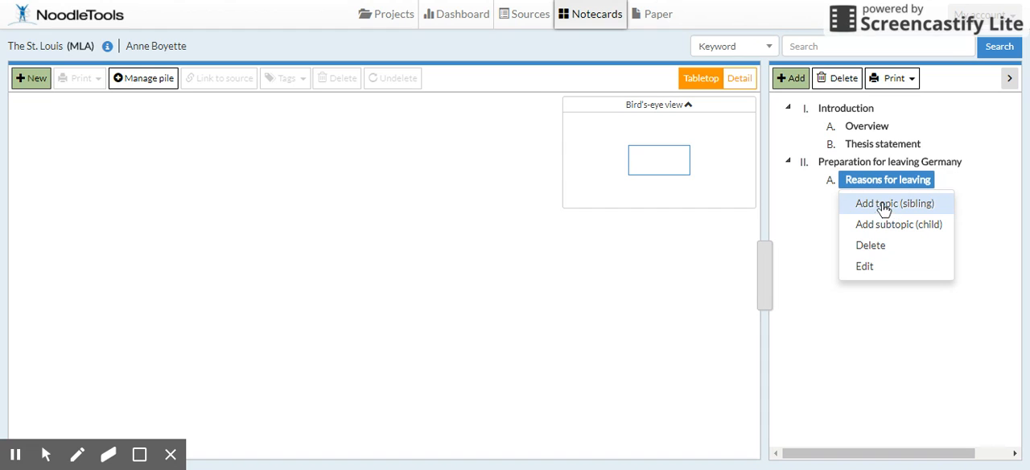
click(883, 204)
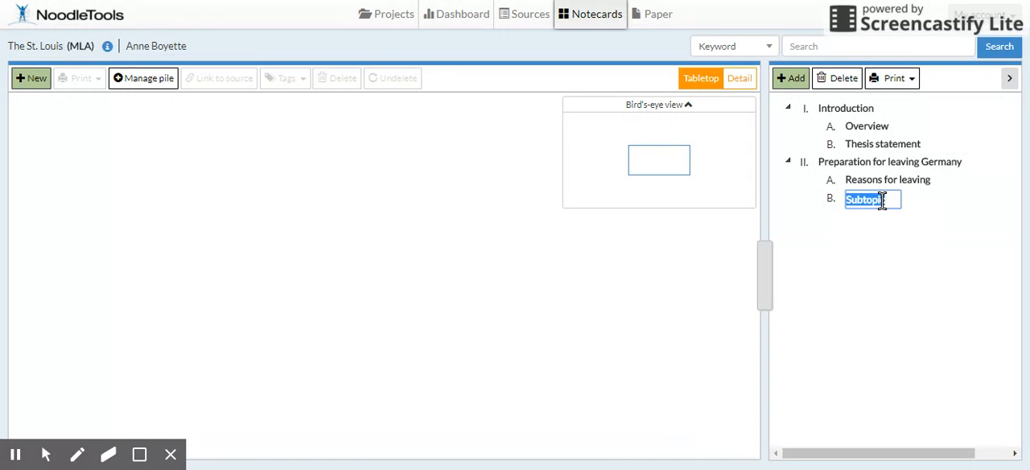
text(Obtaining Cuban visas)
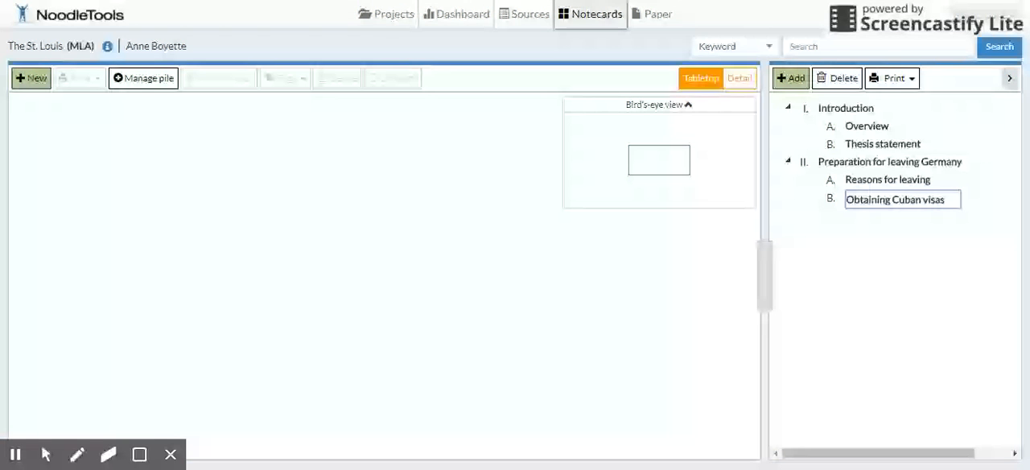
Step: Add a subtopic named "Availability" under Obtaining Cuban visas
click(939, 201)
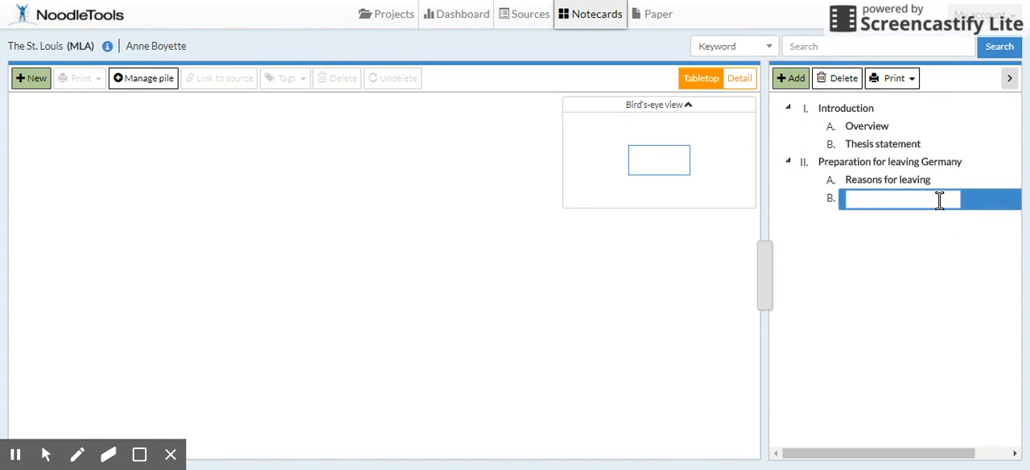
right_click(940, 203)
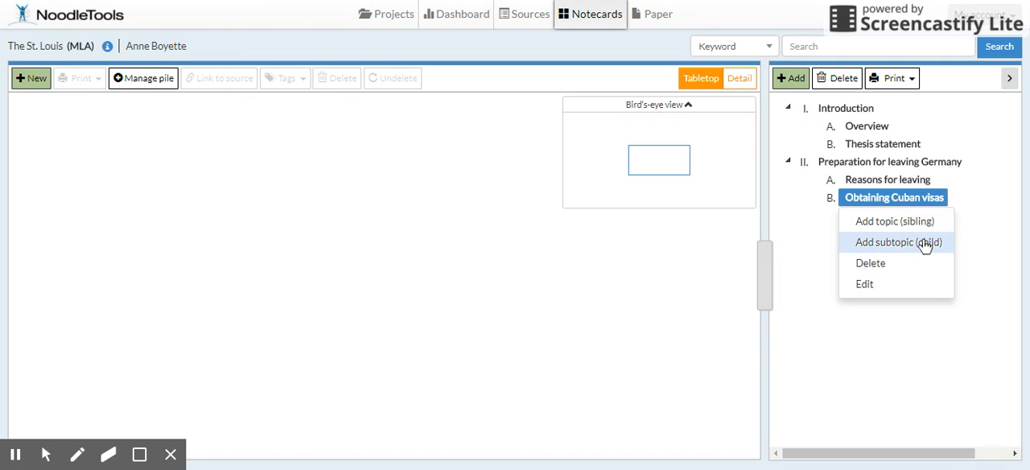
click(926, 243)
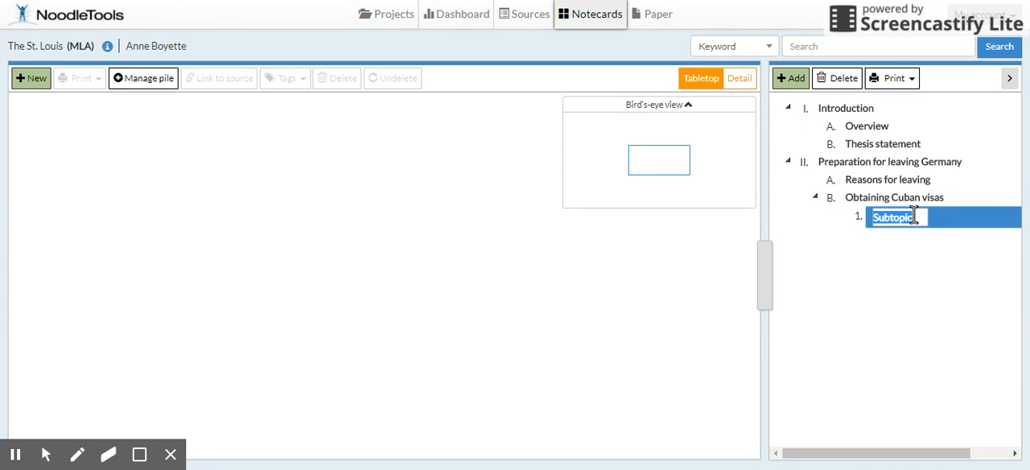
key(BackSpace)
text(Availab)
text(le)
key(BackSpace)
key(BackSpace)
key(BackSpace)
key(BackSpace)
key(BackSpace)
key(BackSpace)
key(BackSpace)
key(BackSpace)
key(BackSpace)
key(BackSpace)
key(BackSpace)
key(BackSpace)
key(BackSpace)
key(BackSpace)
key(BackSpace)
key(BackSpace)
key(BackSpace)
text(Availability)
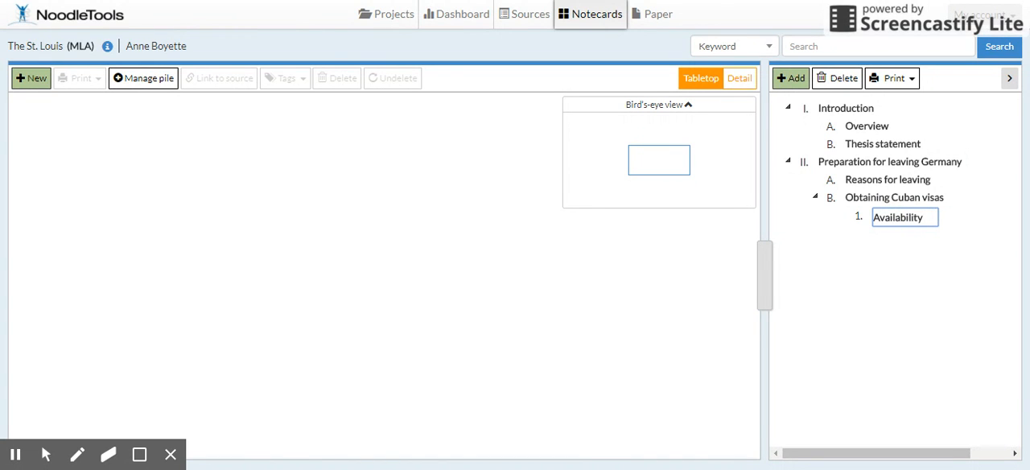
key(Return)
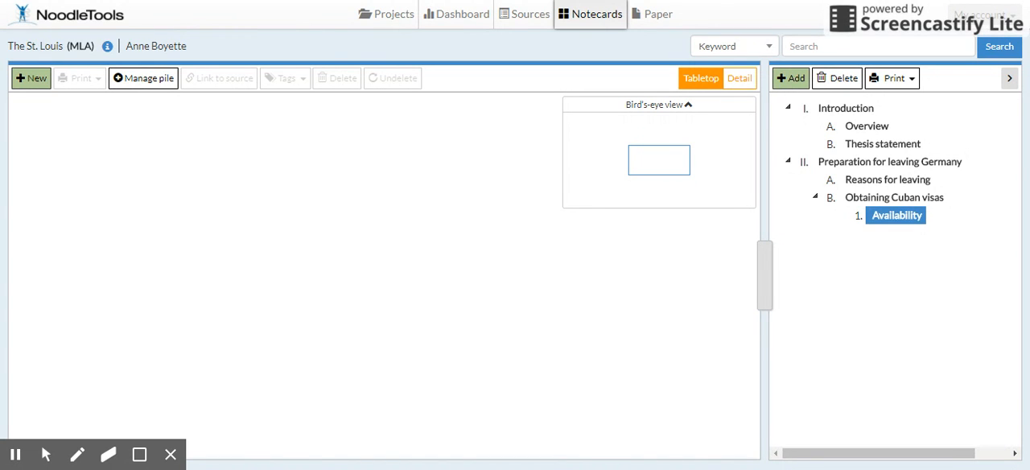
Step: Add a sibling entry after Availability and name it "Cost and conditions"
right_click(895, 218)
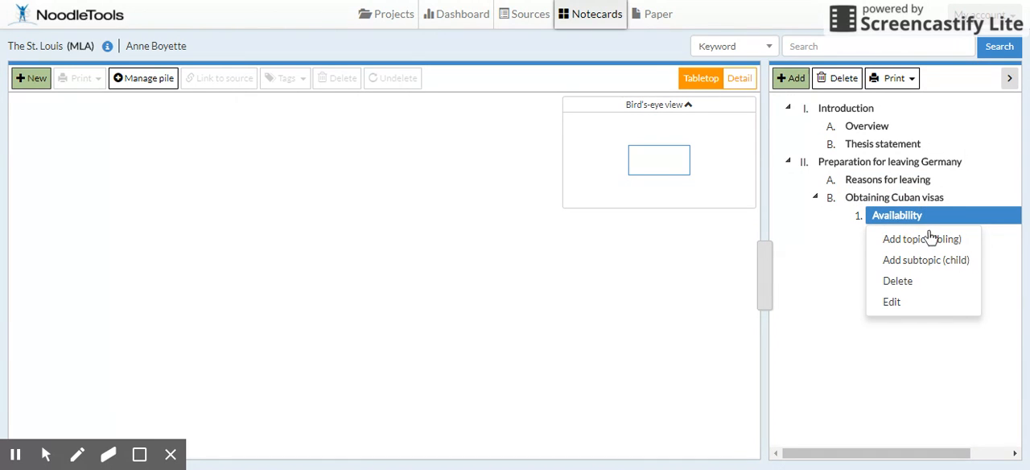
click(927, 240)
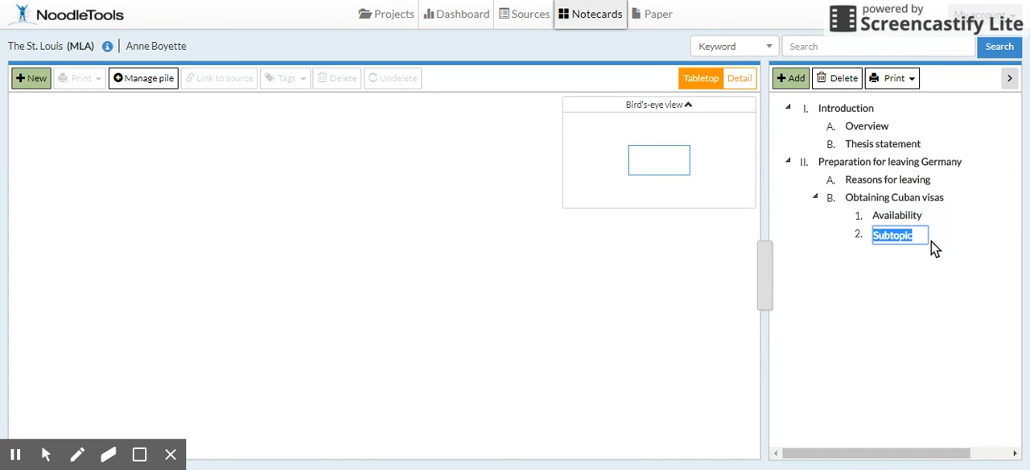
text(Cost and )
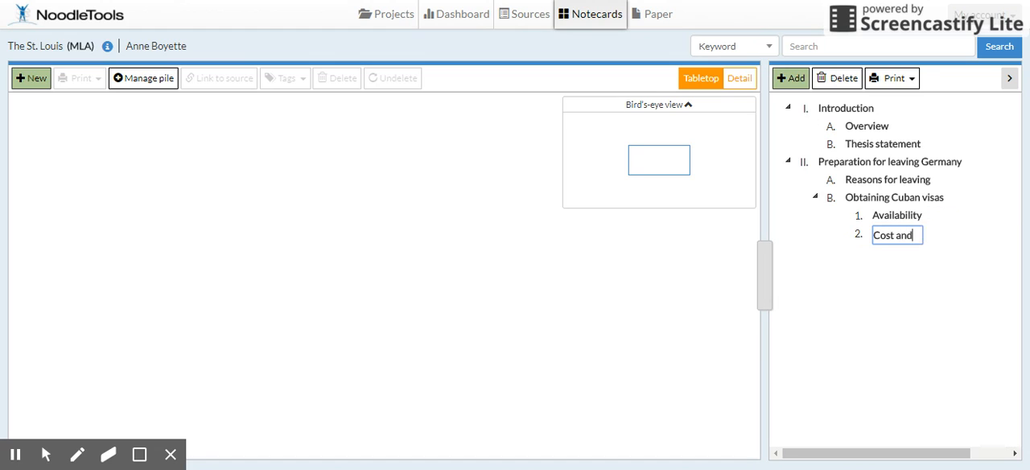
text(corrupt)
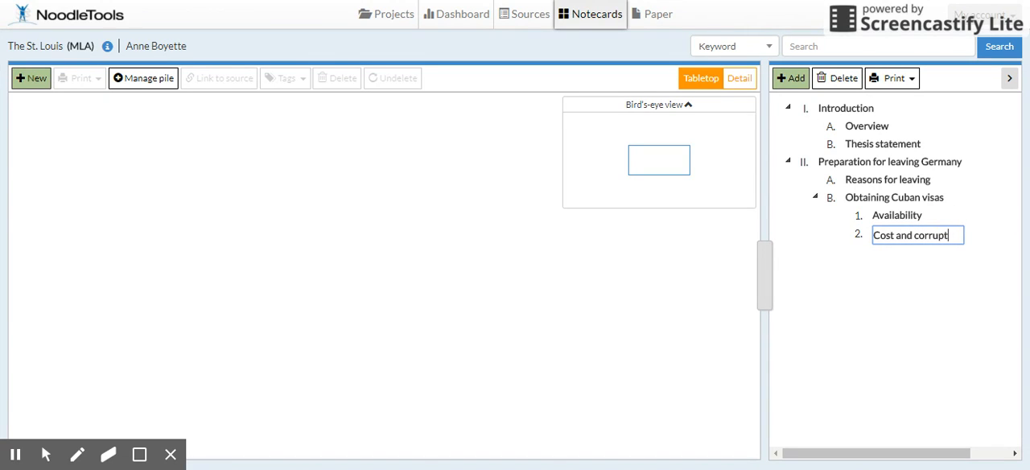
key(BackSpace)
key(BackSpace)
key(BackSpace)
key(BackSpace)
text(nditions)
key(Return)
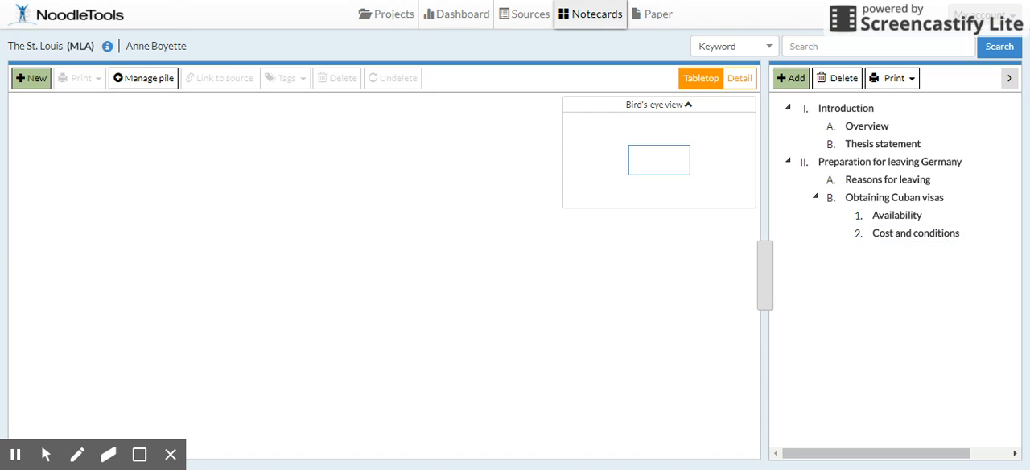
Step: Add a sibling entry after Cost and conditions and name it "Corruption in Cuba"
click(937, 237)
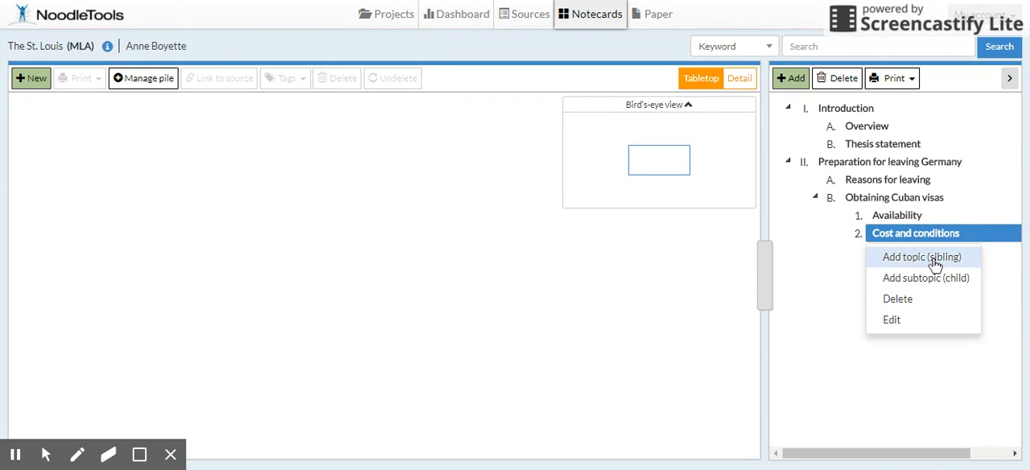
click(933, 257)
text(Corruption in Cuba)
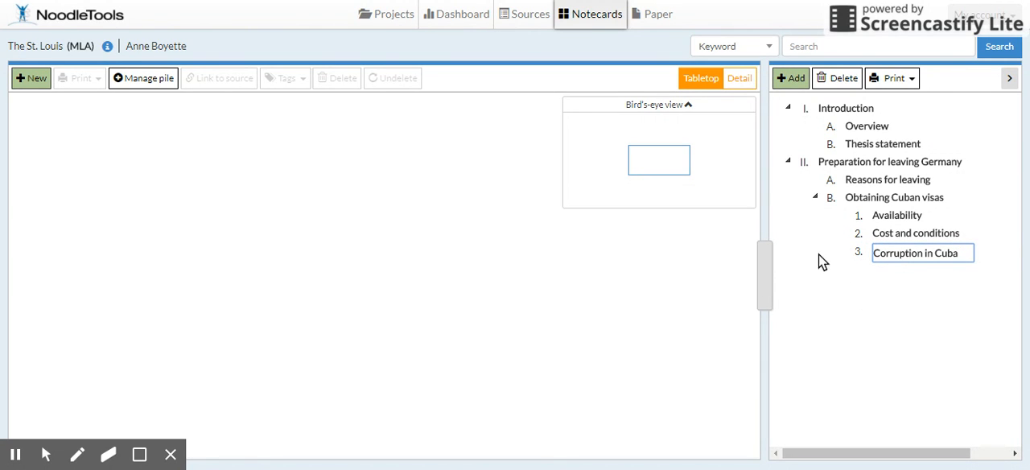
Step: Add four placeholder main topics, III to VI, as siblings following Preparation for leaving Germany
click(822, 164)
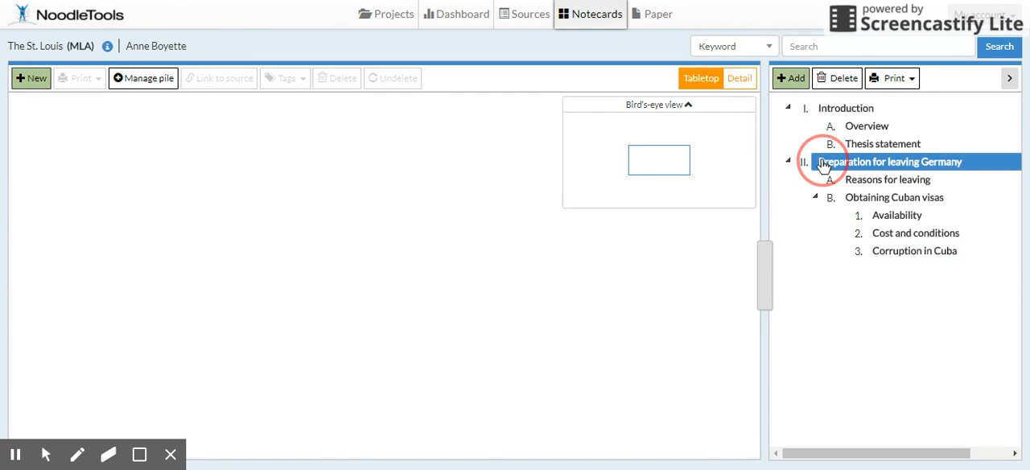
click(842, 186)
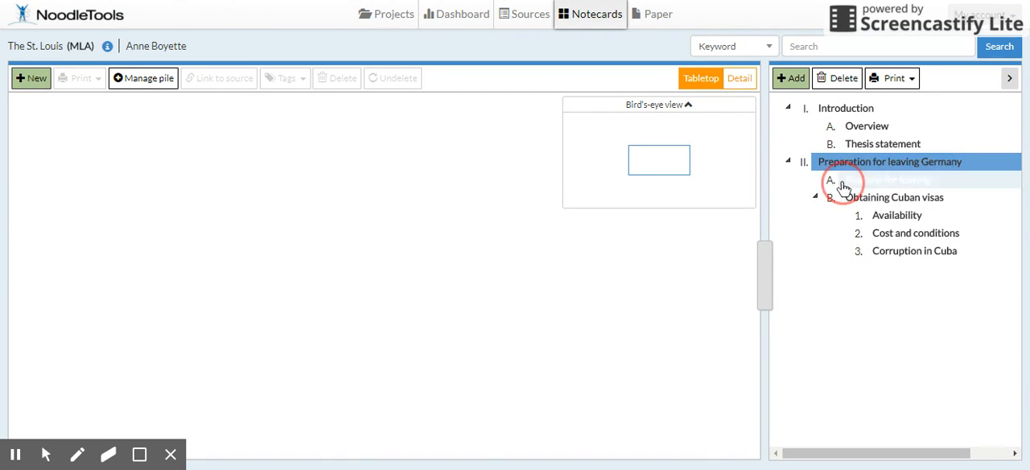
click(824, 271)
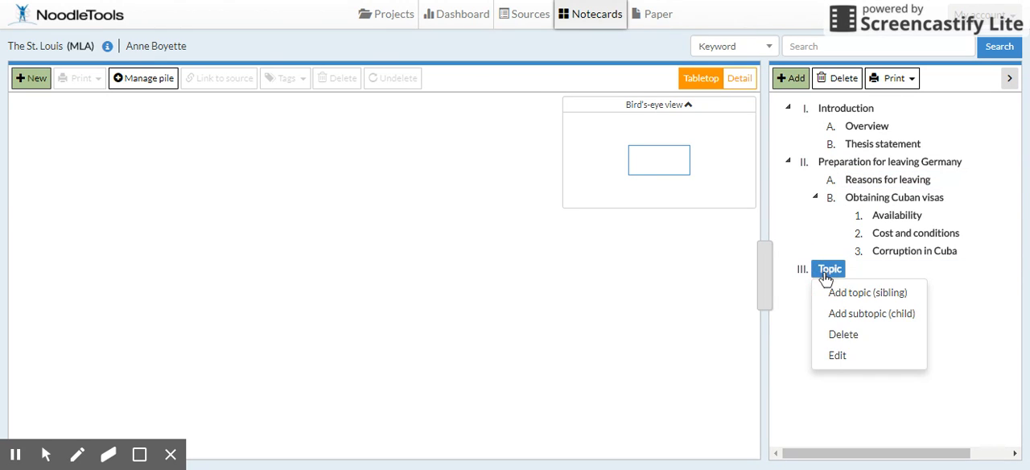
click(840, 291)
click(840, 290)
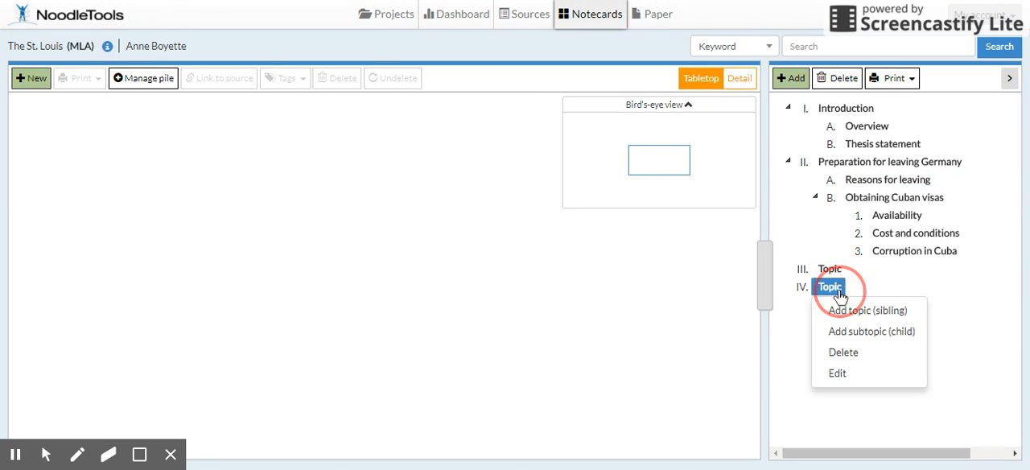
click(844, 304)
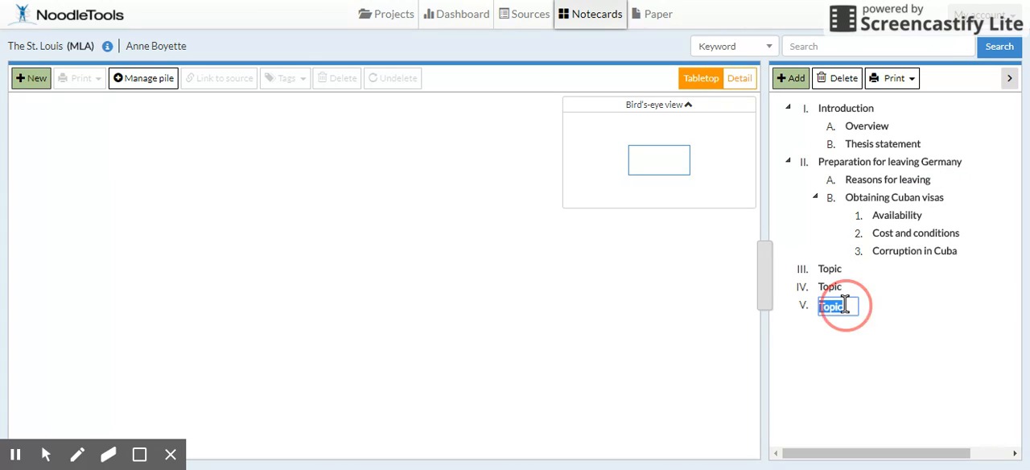
click(844, 305)
click(858, 330)
Step: Rename main topic III in the outline as "Arrival and rejection in Cuba"
click(833, 271)
click(831, 272)
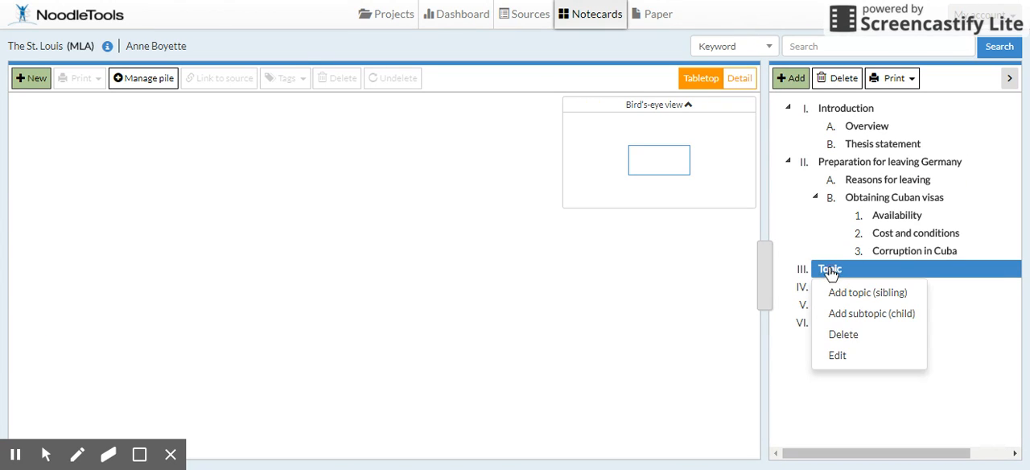
click(840, 356)
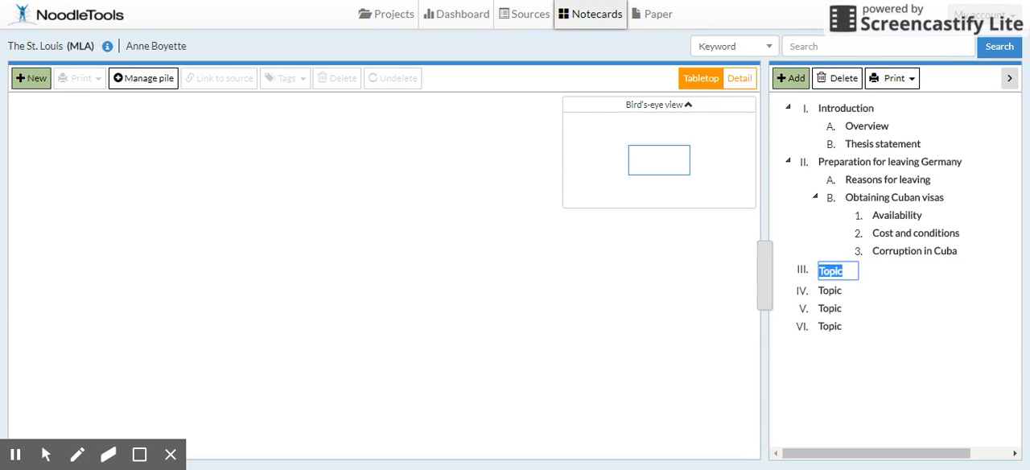
text(Arrova)
key(BackSpace)
key(BackSpace)
key(BackSpace)
text(ival and rejection in Cuba)
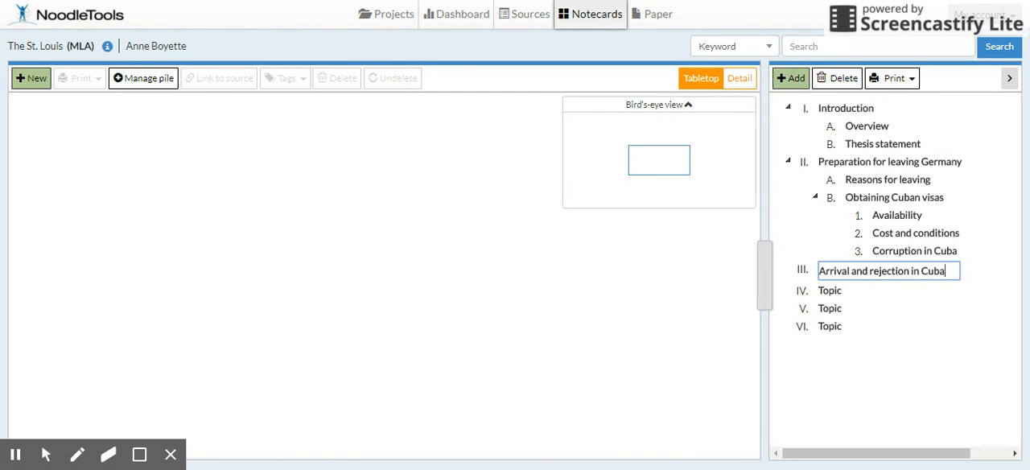
click(909, 298)
click(920, 274)
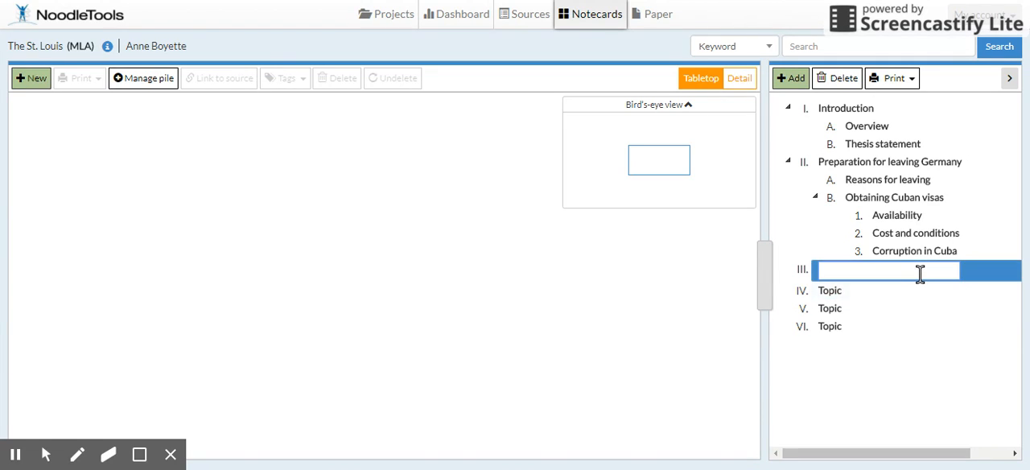
click(922, 276)
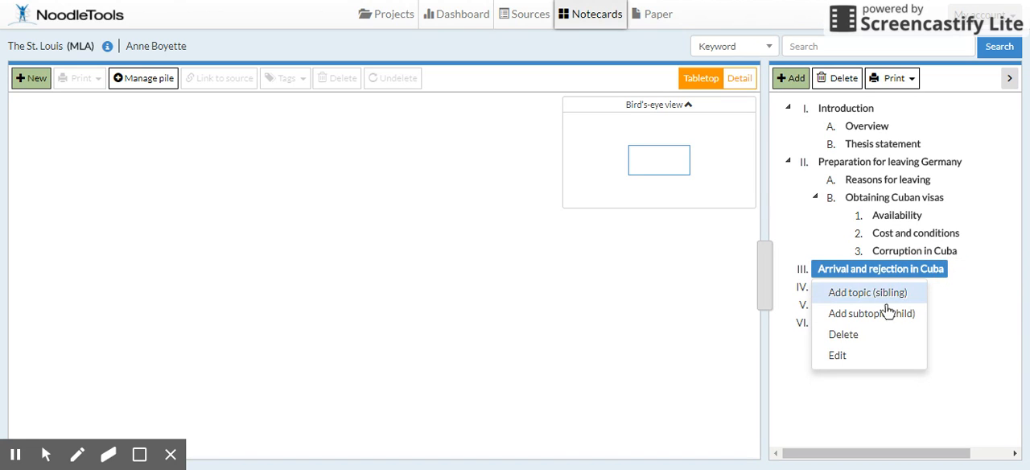
click(912, 432)
Step: Rename main topic IV in the outline as "Attempted intervention"
click(836, 320)
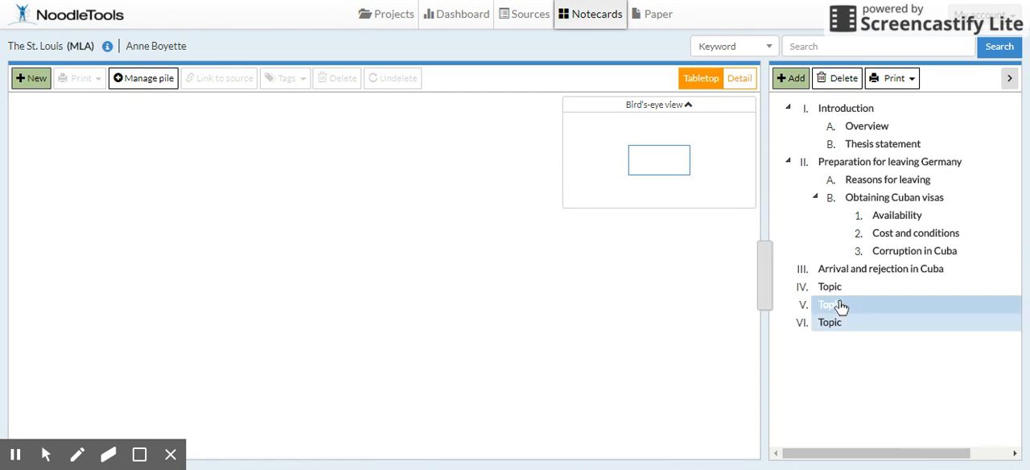
click(837, 291)
click(839, 294)
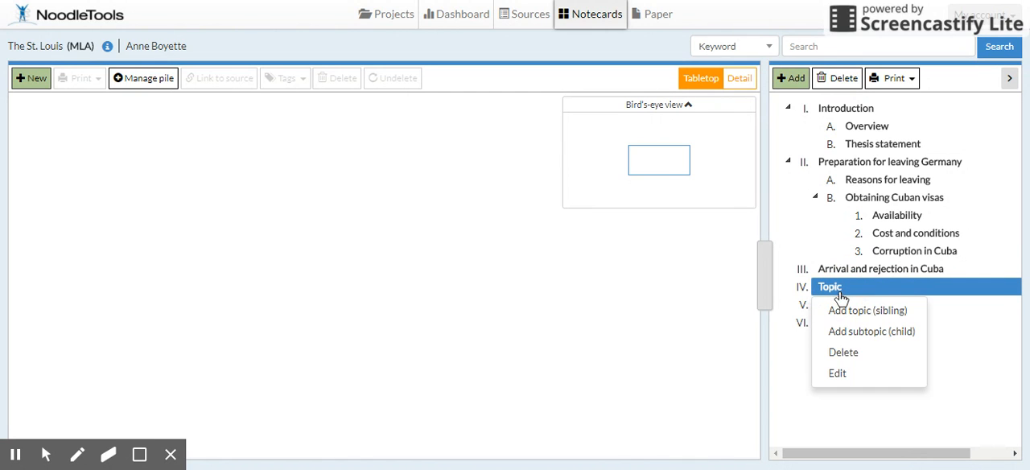
click(843, 371)
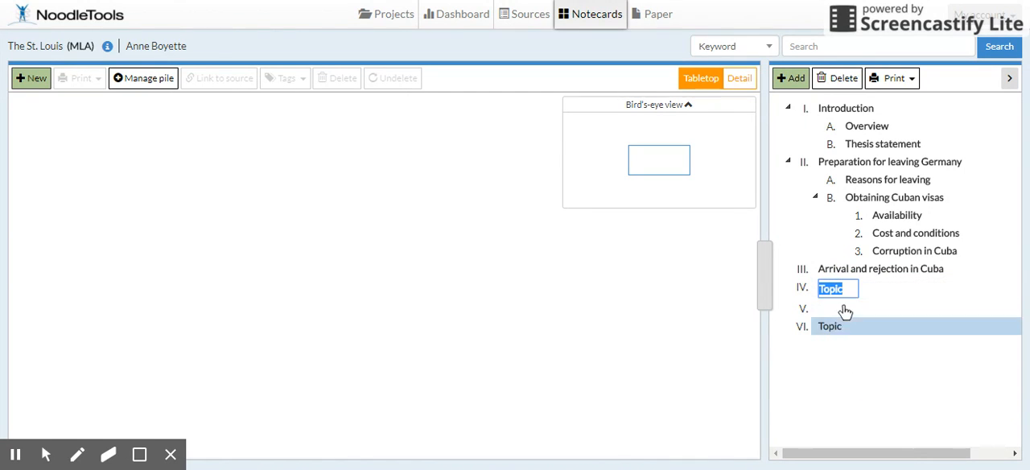
key(BackSpace)
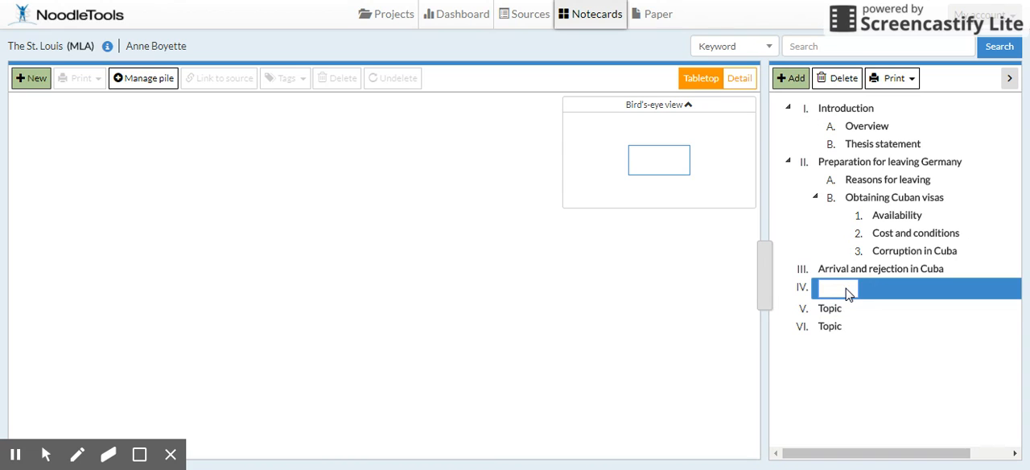
text(TopicAttempte)
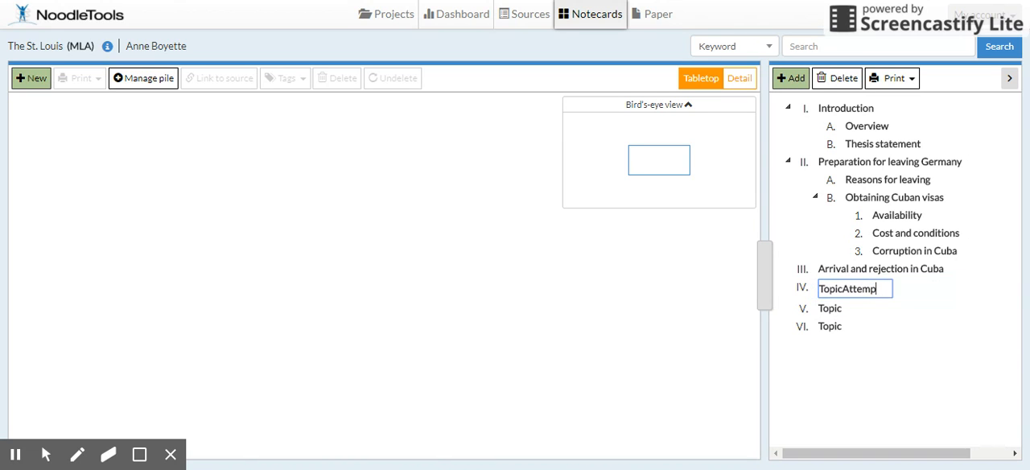
key(BackSpace)
key(BackSpace)
key(BackSpace)
key(BackSpace)
key(BackSpace)
key(BackSpace)
key(BackSpace)
key(BackSpace)
key(BackSpace)
key(BackSpace)
key(BackSpace)
key(BackSpace)
key(BackSpace)
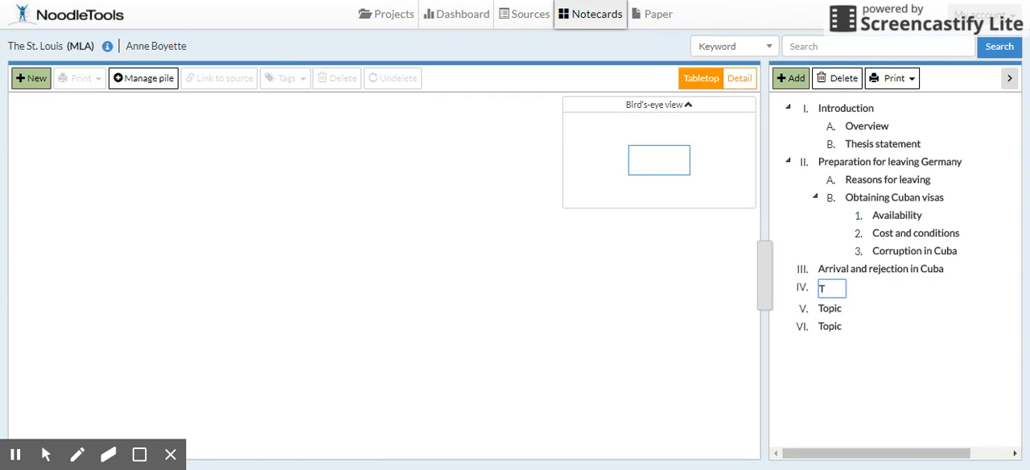
text(Attempted intervention)
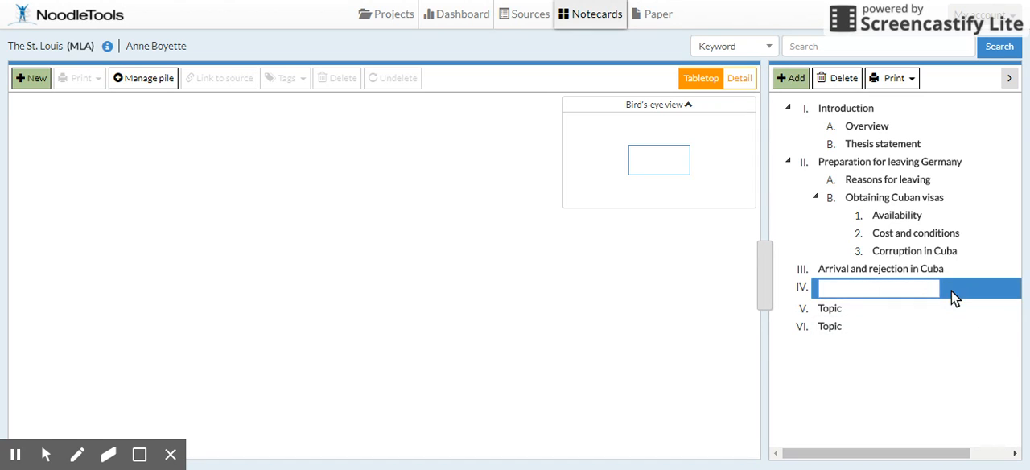
Step: Rename main topic V in the outline as "Return to Europe"
click(858, 312)
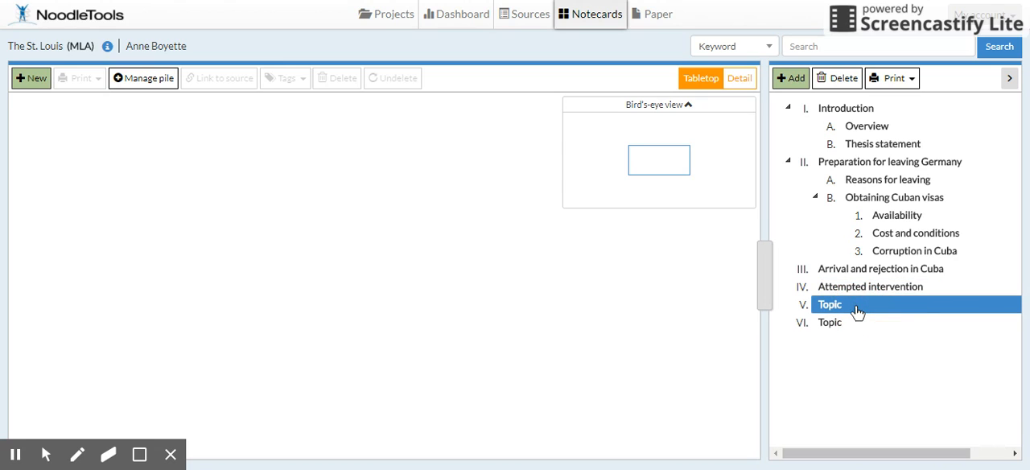
click(858, 312)
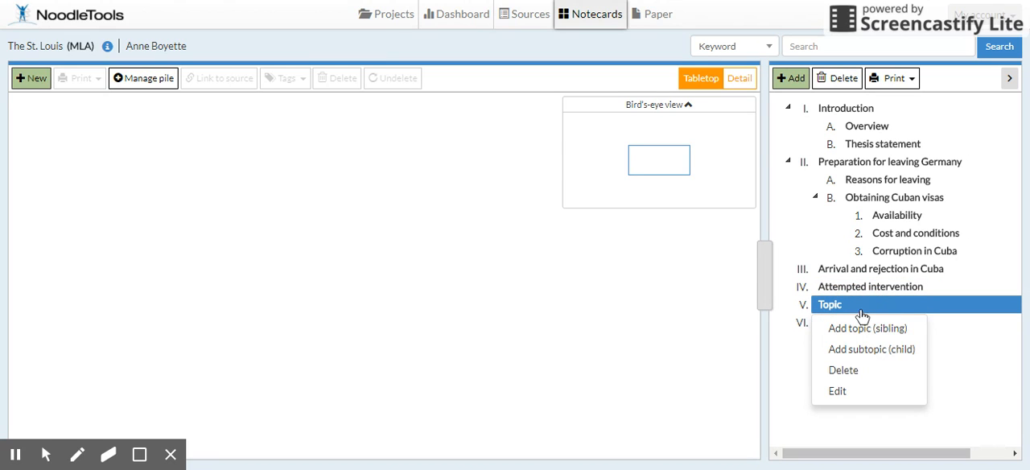
click(838, 392)
click(841, 311)
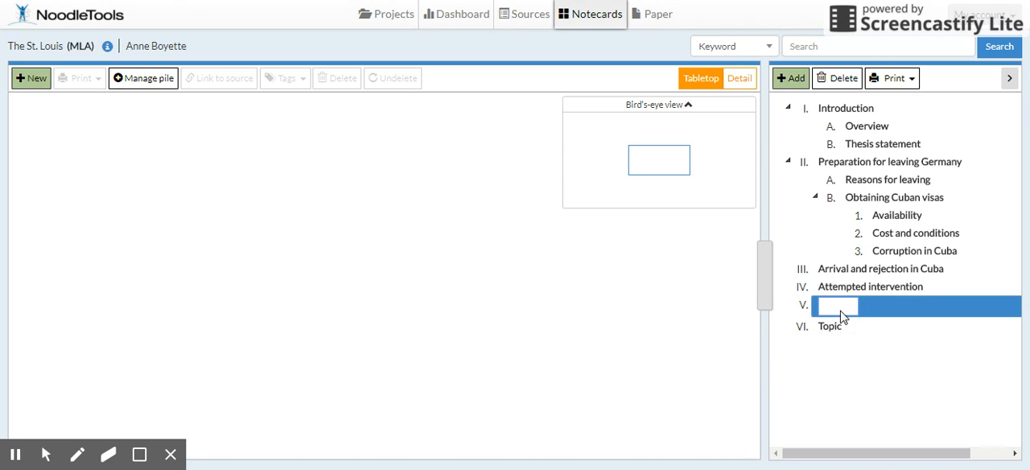
text(Return t)
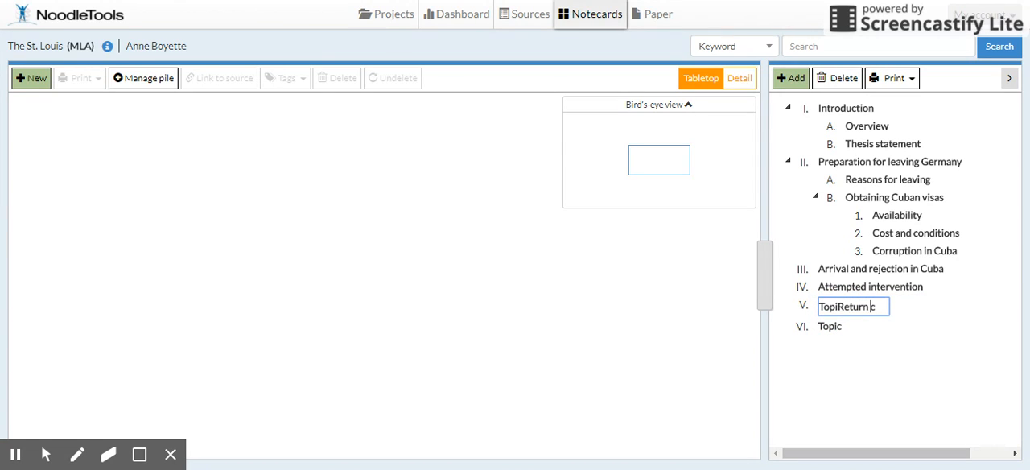
key(BackSpace)
text(Retur)
text(n to Eur)
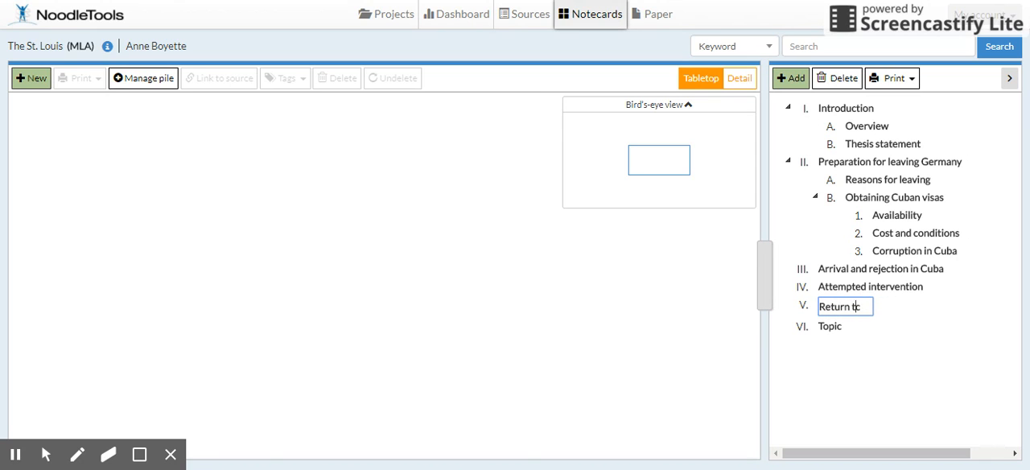
text(ope)
key(Delete)
Step: Rename main topic VI in the outline as "Conclusion"
click(844, 330)
click(844, 324)
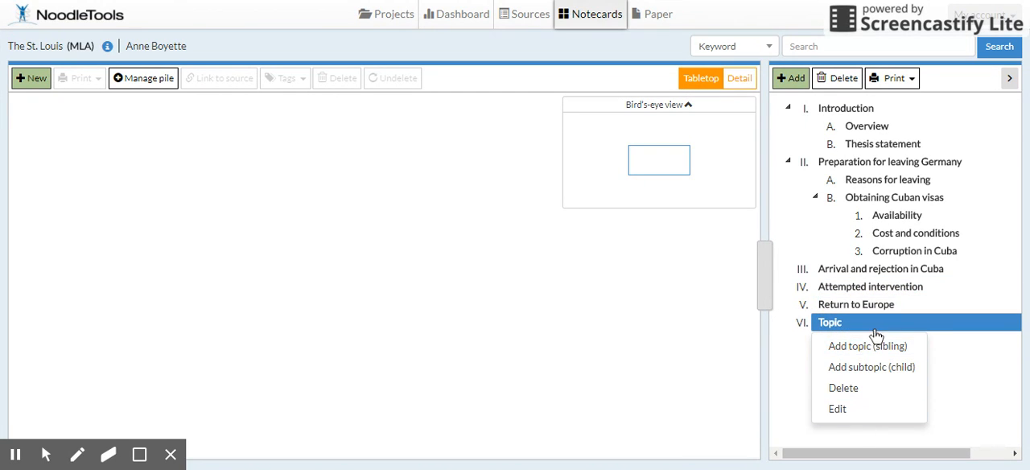
click(838, 410)
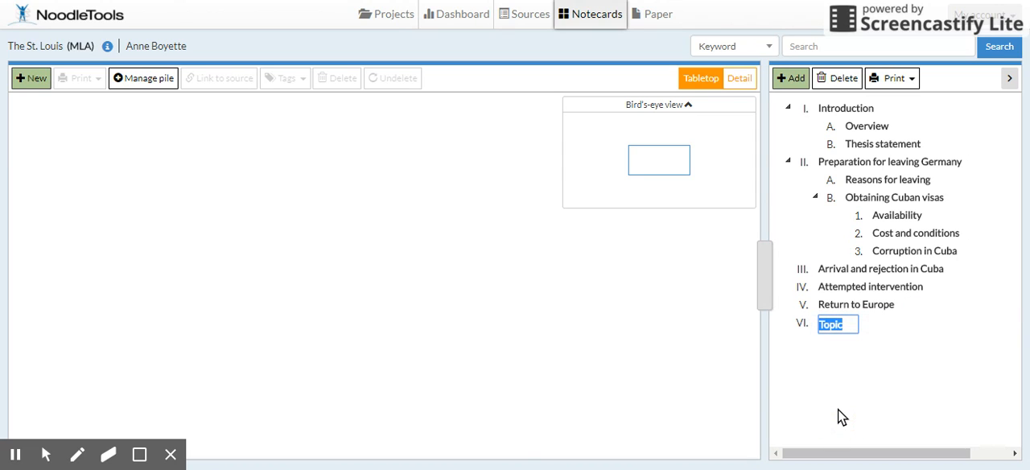
text(Conclusion)
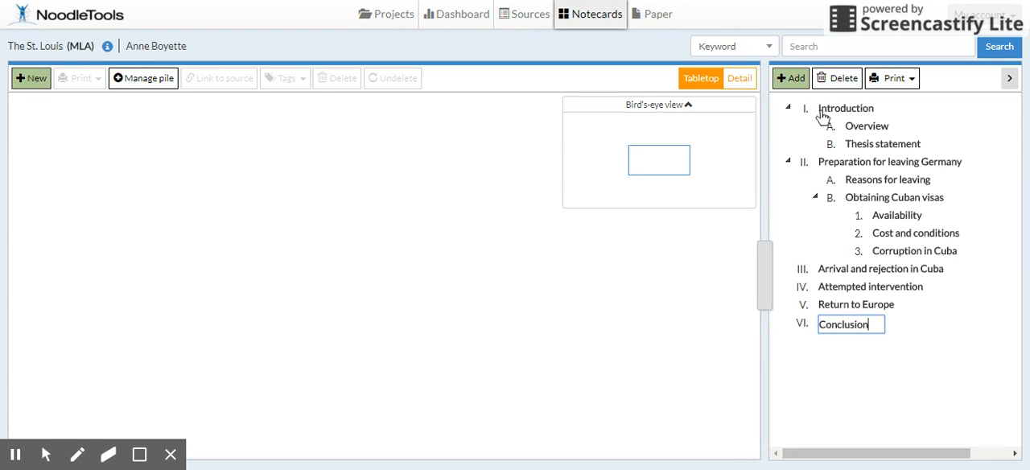
click(840, 129)
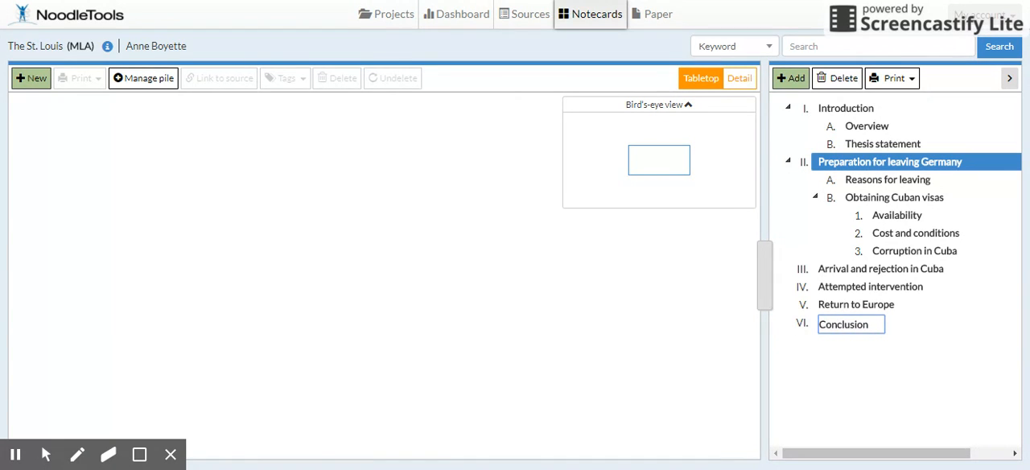
Step: Delete the main topic "Preparation for leaving Germany" together with its subtopics, and select the Introduction topic
click(841, 79)
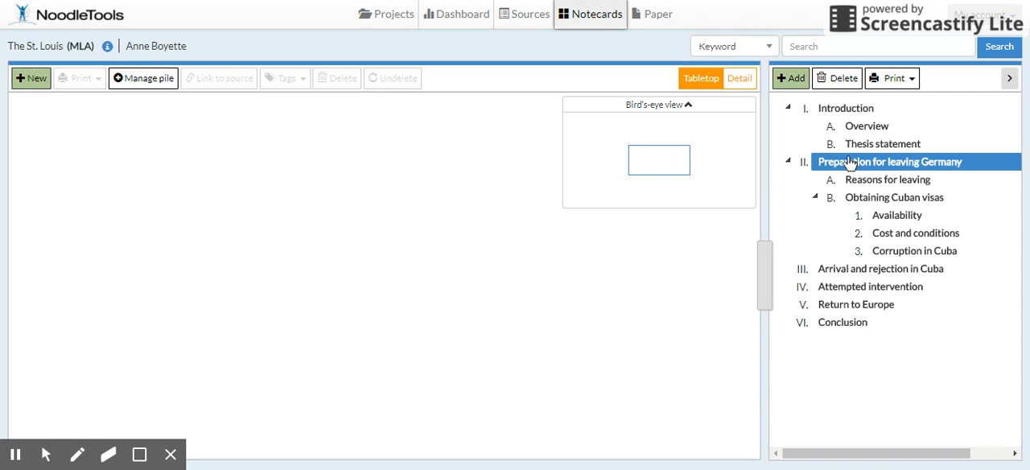
click(838, 82)
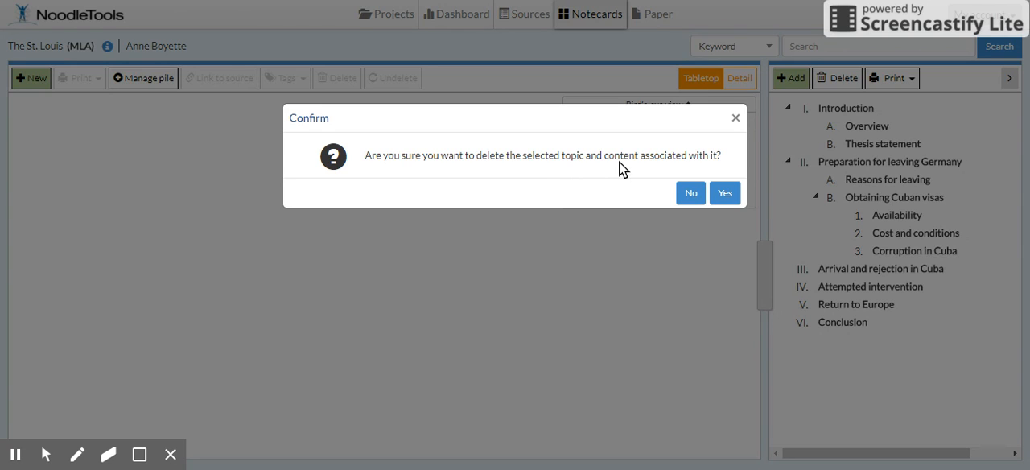
click(723, 194)
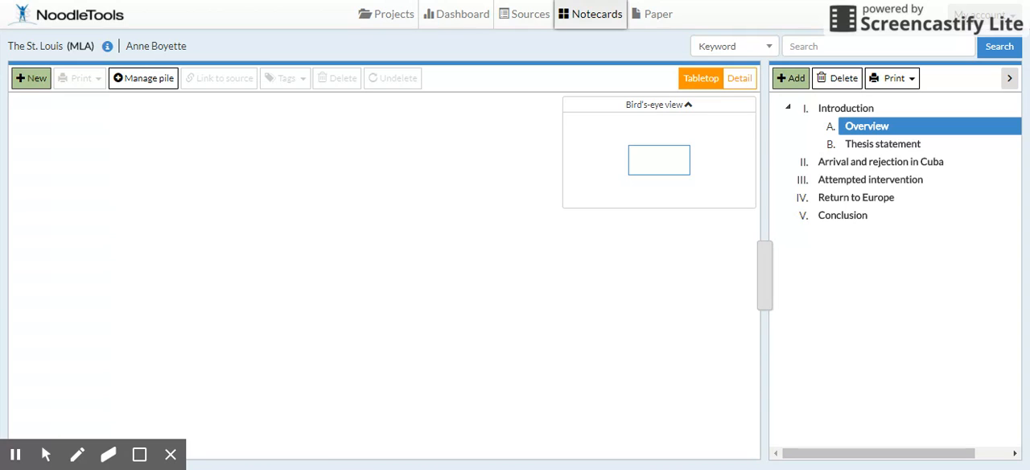
click(845, 108)
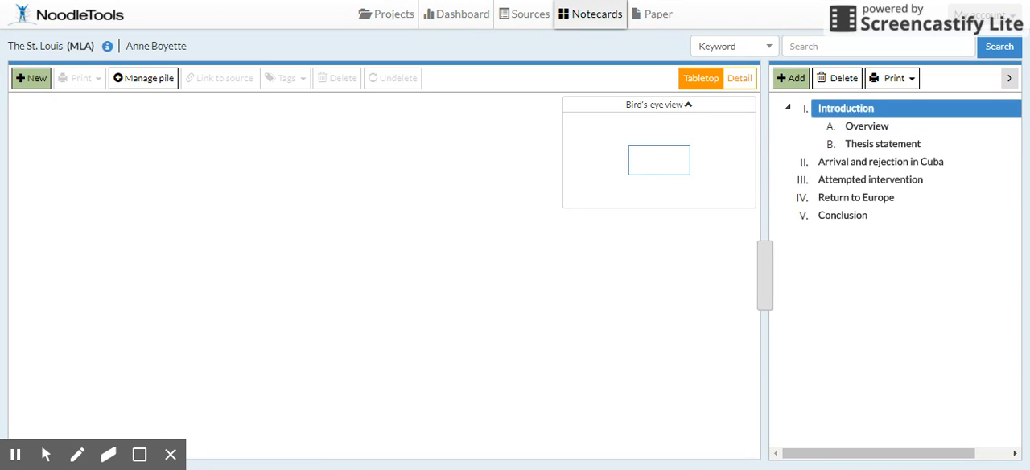